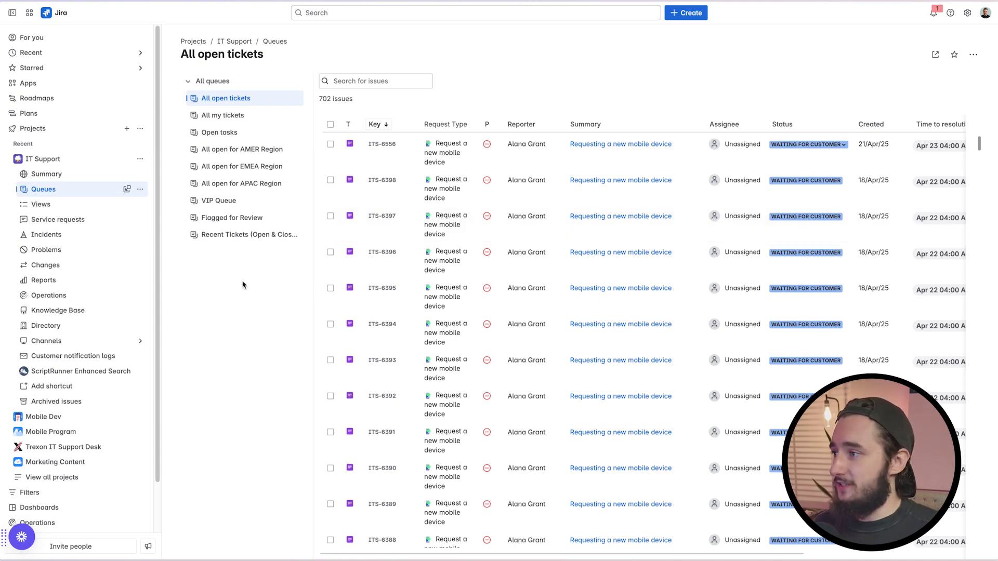
# - Browse the AMER and APAC region queues and open APAC ticket ITS-6397
pyautogui.click(240, 156)
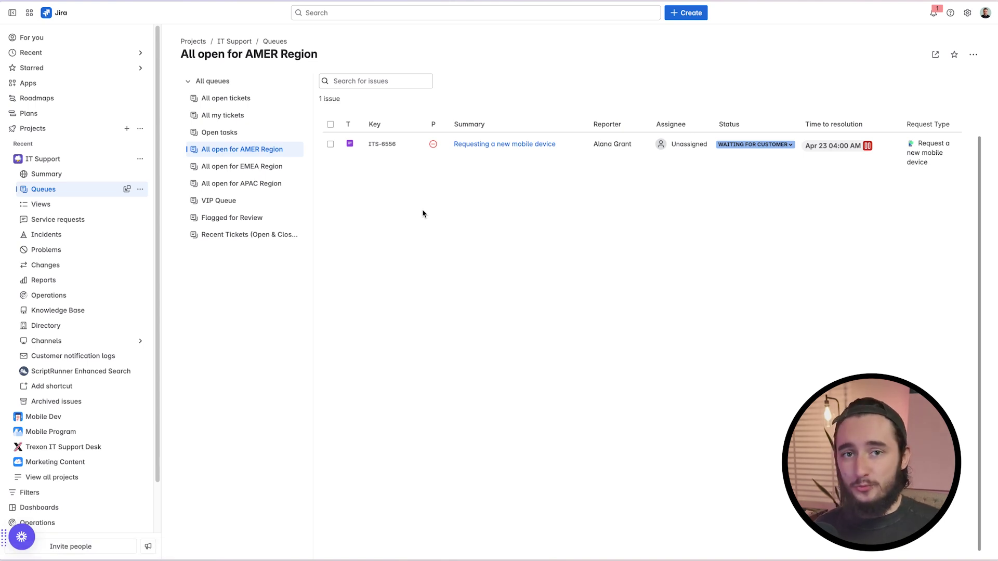
pyautogui.click(255, 186)
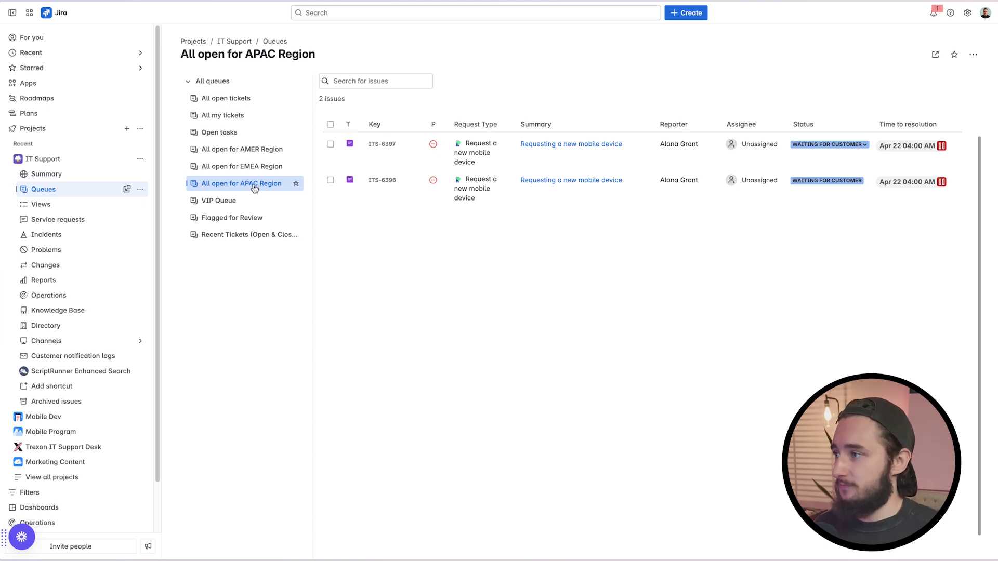
pyautogui.click(538, 147)
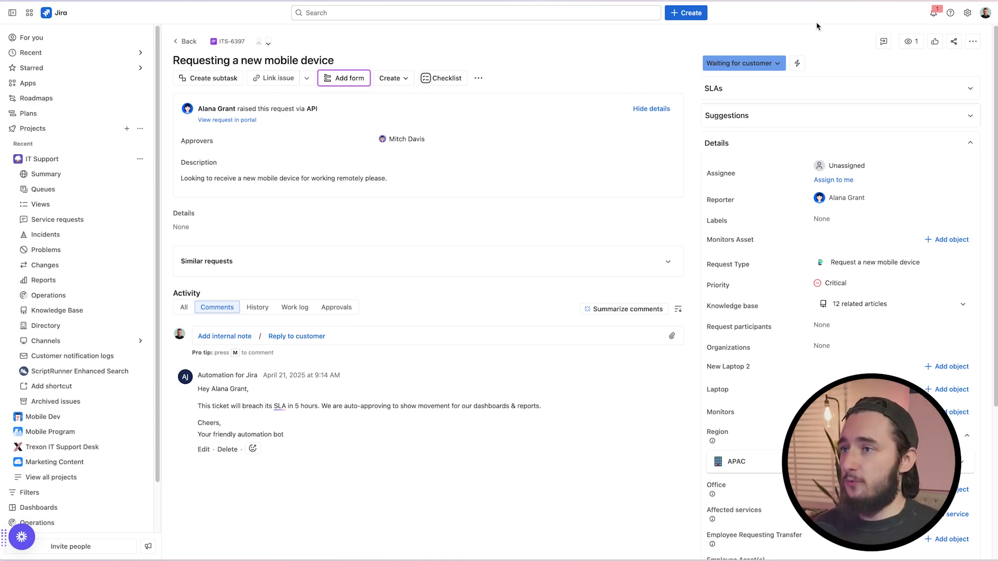
# - Go to Jira's Issues admin settings and view the Issue security schemes list
pyautogui.click(967, 13)
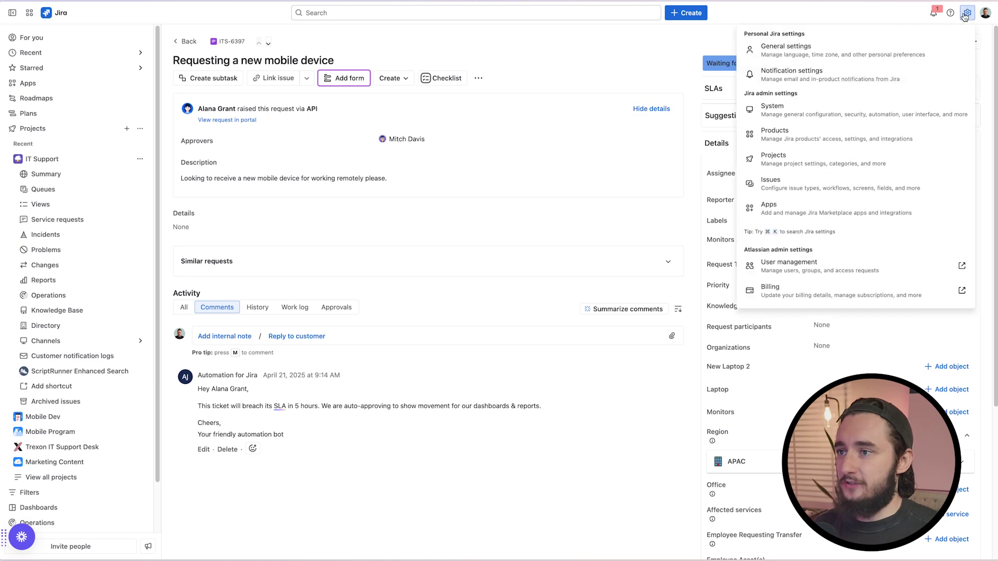
pyautogui.click(861, 185)
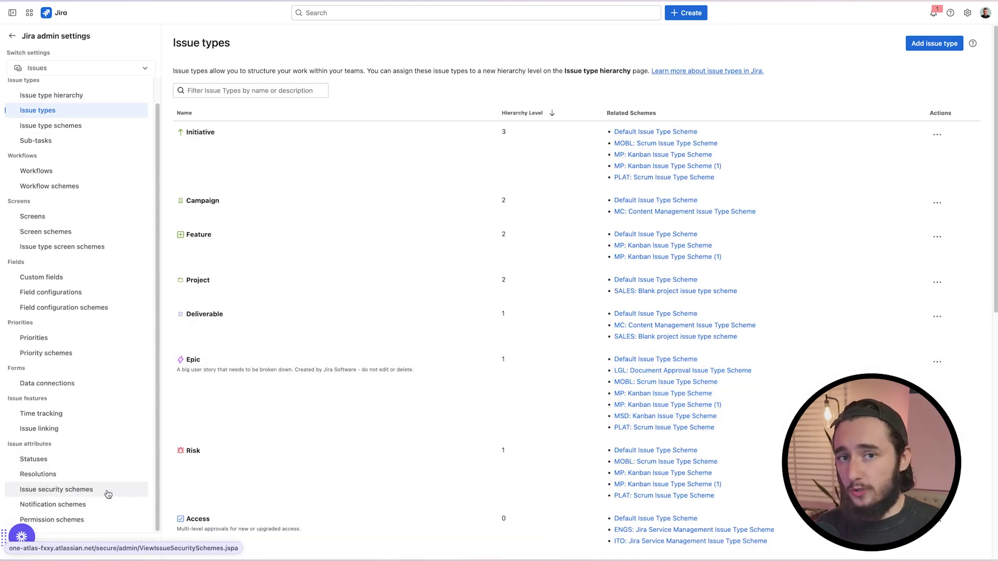
pyautogui.click(108, 494)
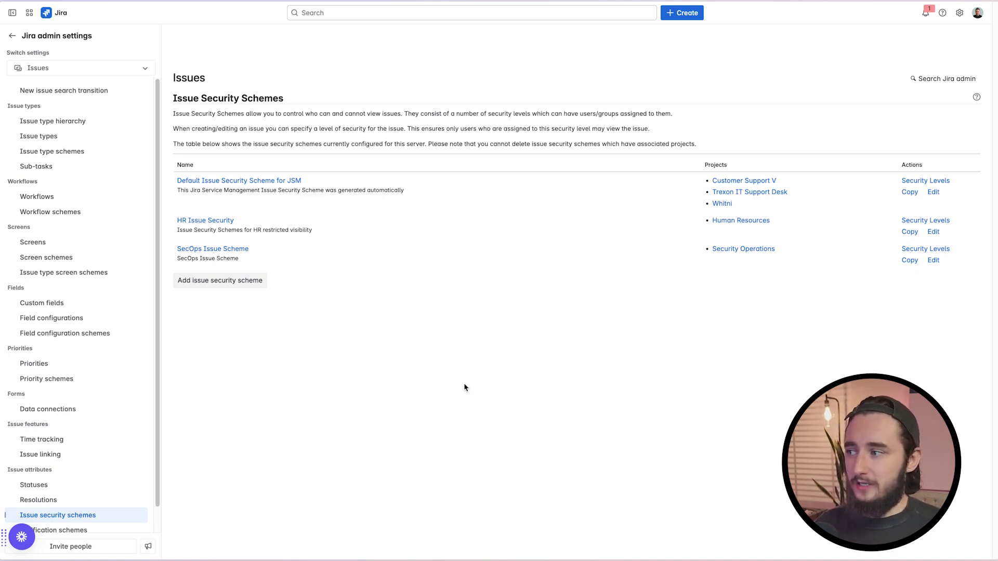
# - Create the 'APAC Security' scheme with a description locking APAC tickets to the APAC team
pyautogui.click(223, 283)
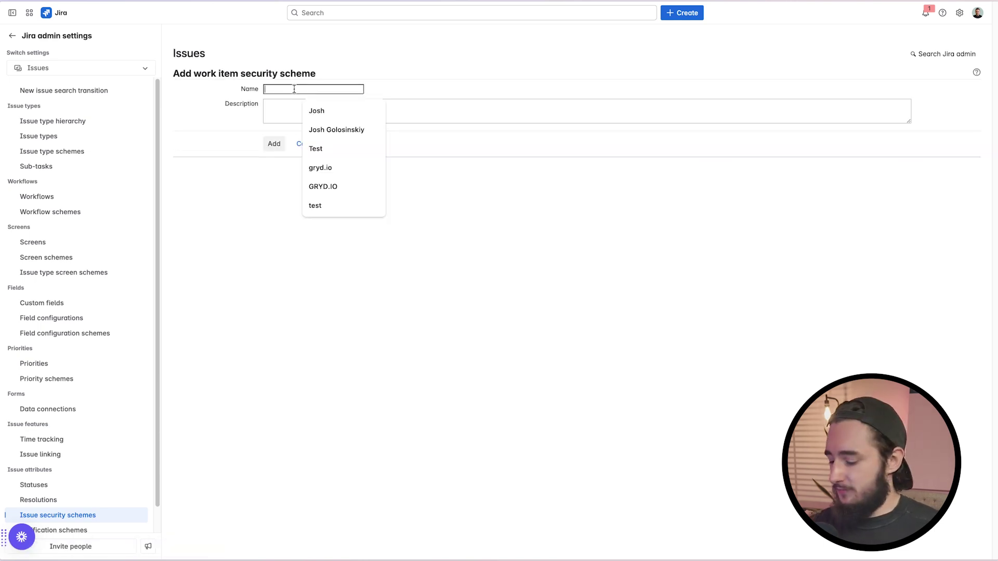
pyautogui.write('APAC Sec')
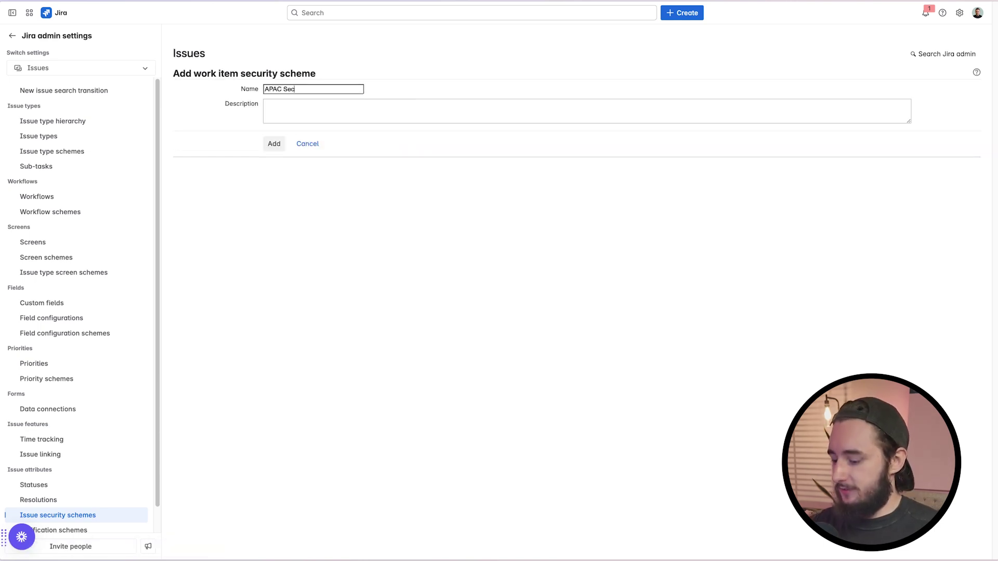
pyautogui.write('urity')
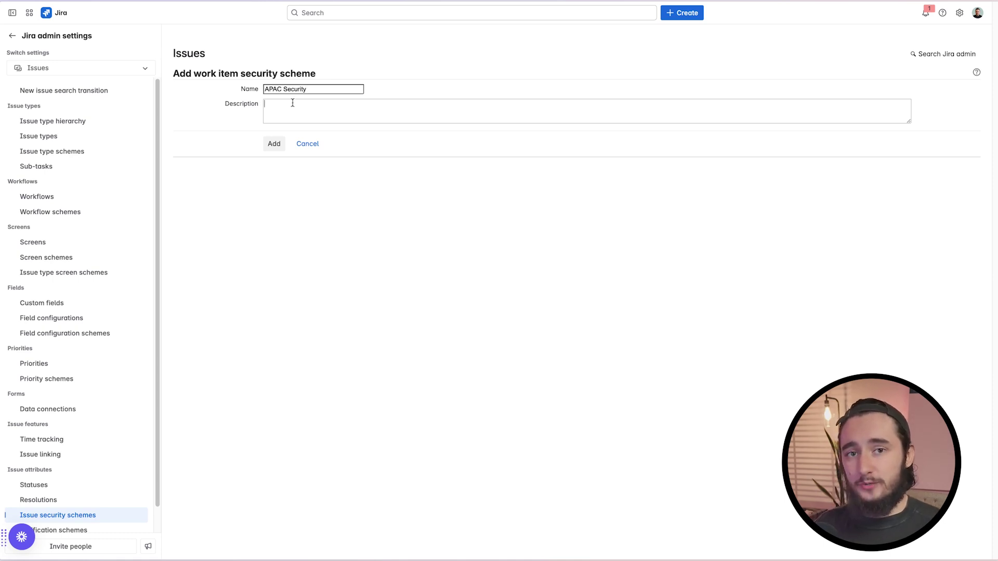
pyautogui.write('Locks down APAC tickets to only the APAC team.')
pyautogui.click(271, 143)
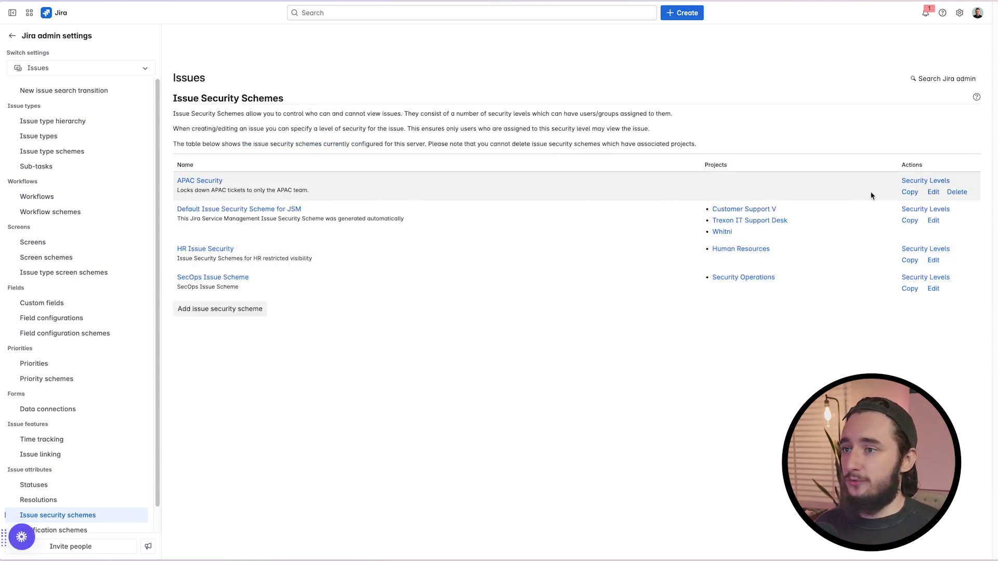
# - Give APAC Security an APAC Lock security level and begin adding its grantees
pyautogui.click(915, 185)
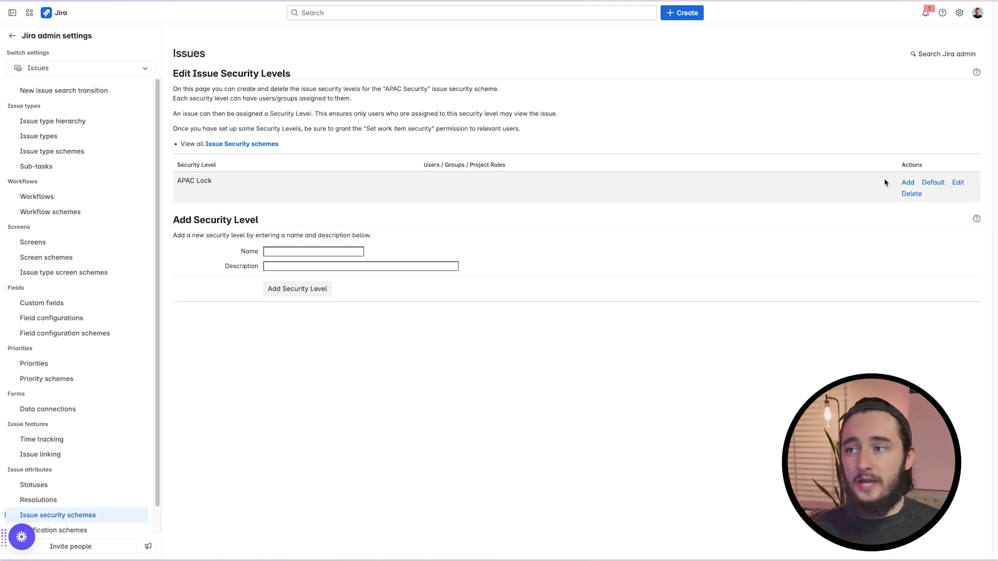
pyautogui.click(909, 183)
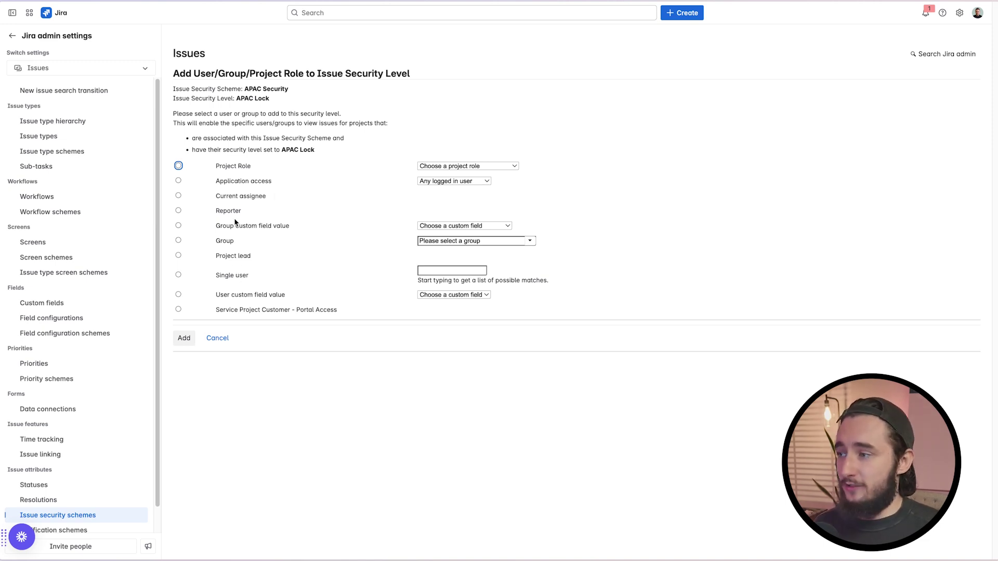
# - Grant the APAC Lock level to the Administrators project role
pyautogui.click(426, 166)
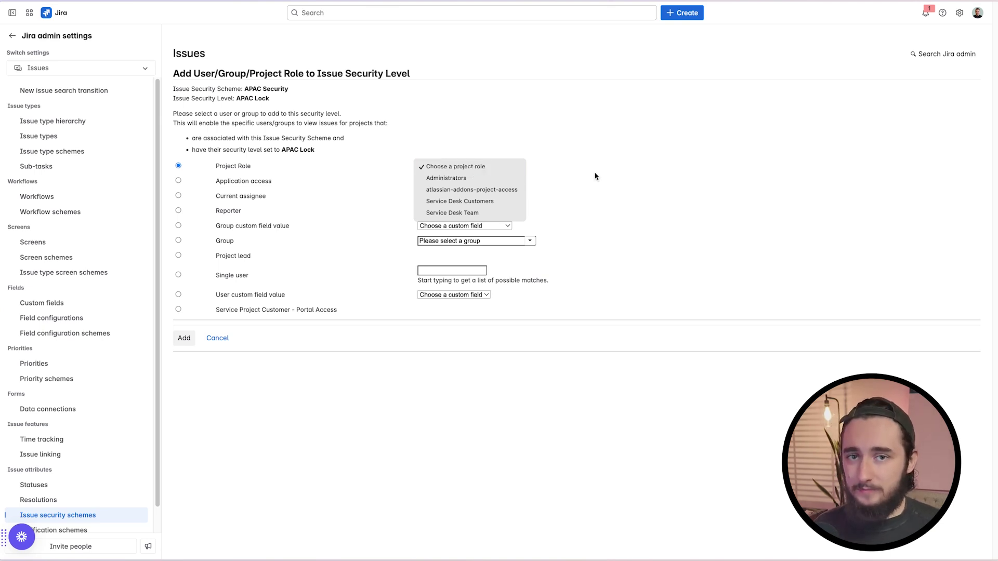
pyautogui.click(489, 179)
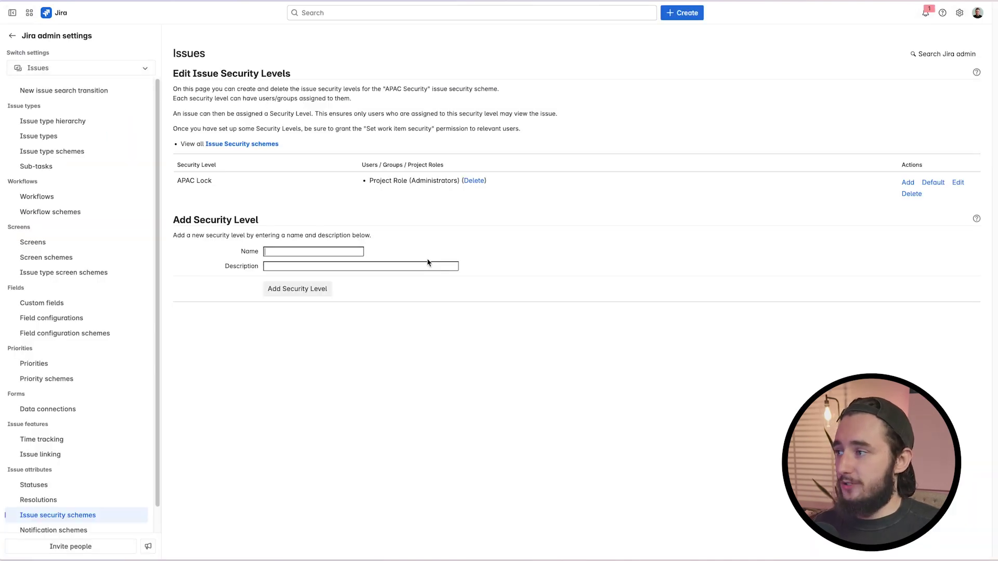
# - Add the AWS Support group as a second grantee of APAC Lock
pyautogui.click(907, 182)
pyautogui.click(228, 242)
pyautogui.click(531, 243)
pyautogui.scroll(-3, 465, 277)
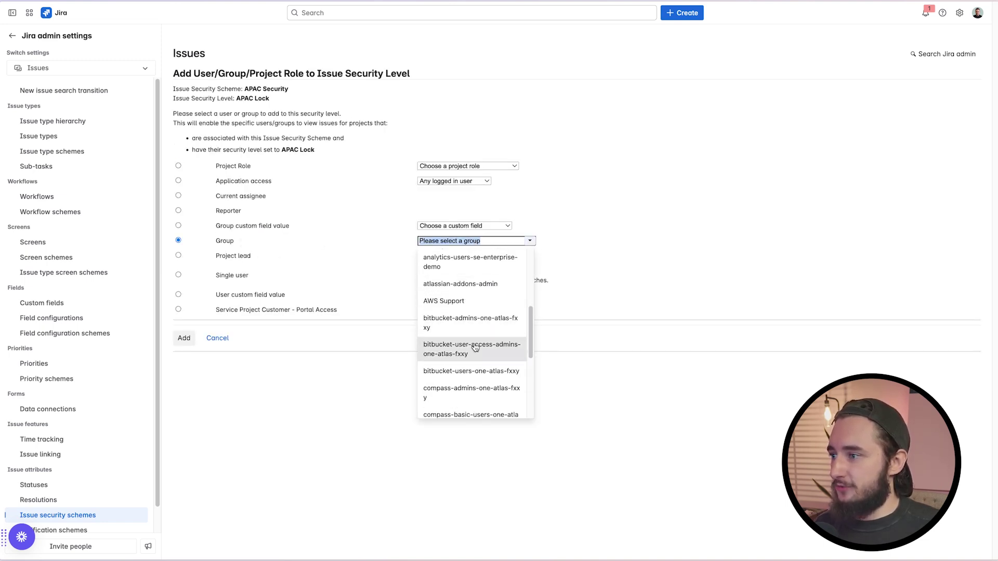
pyautogui.click(470, 307)
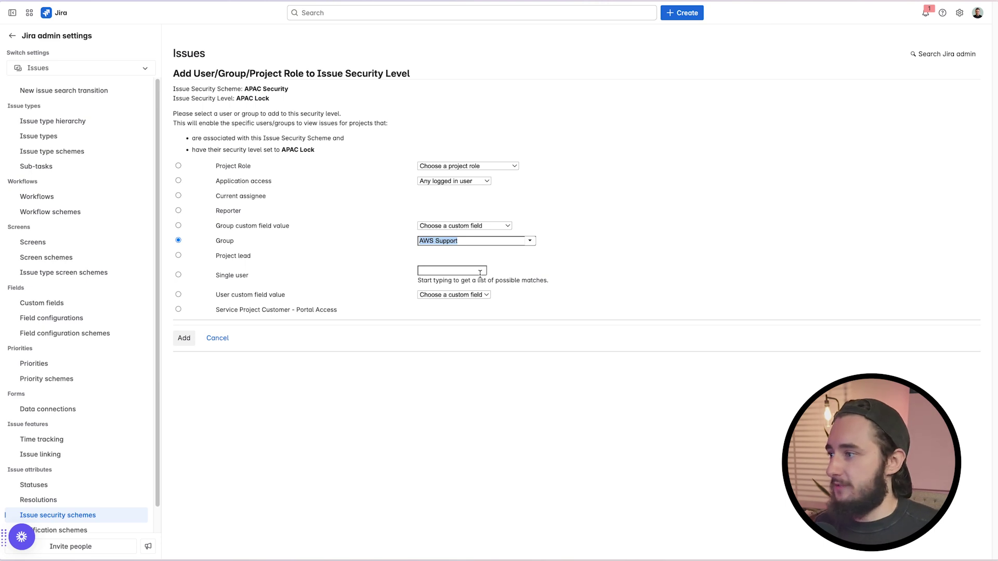
pyautogui.press('Return')
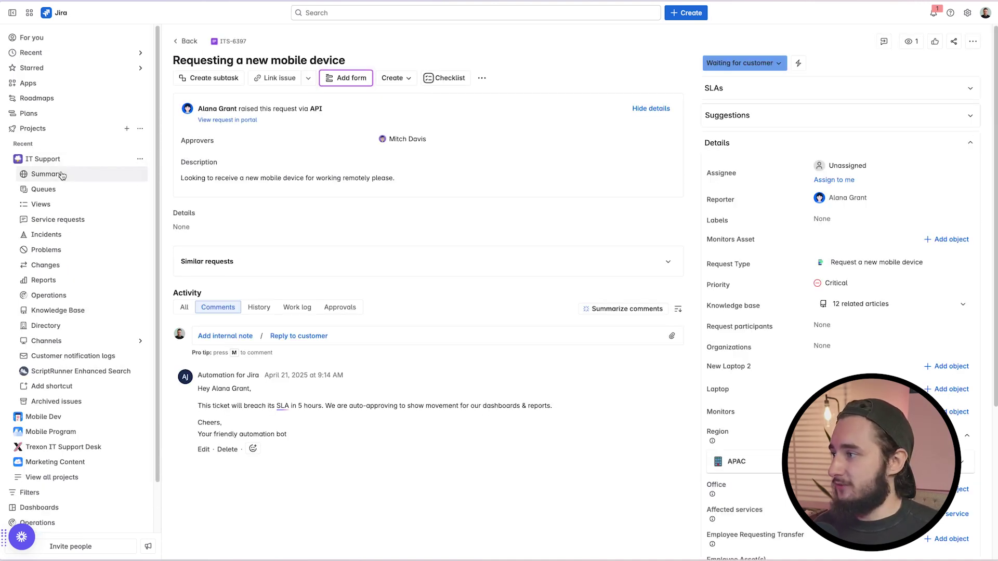
# - Associate the APAC Security scheme with the IT Support project from its Issue security settings
pyautogui.click(140, 158)
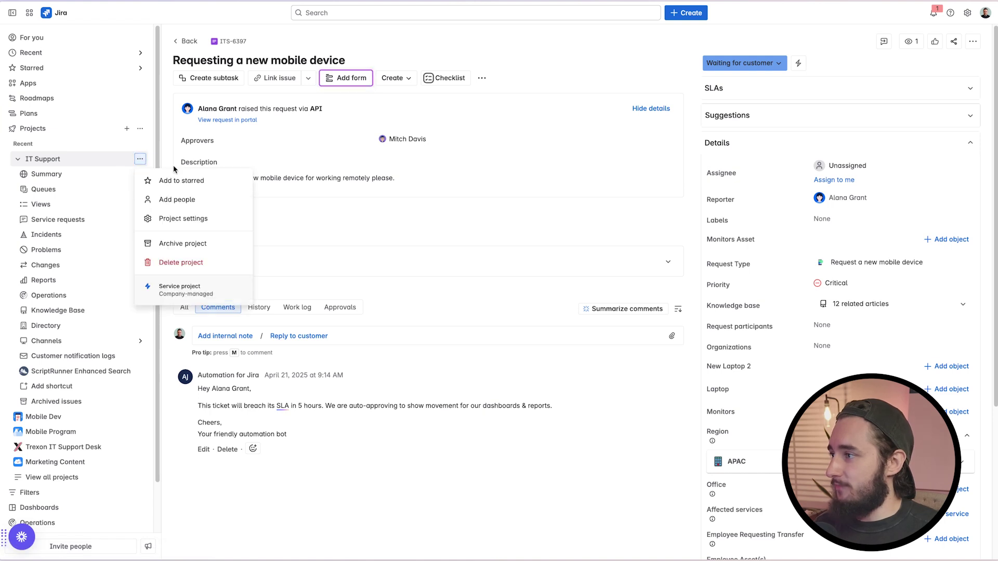
pyautogui.click(193, 218)
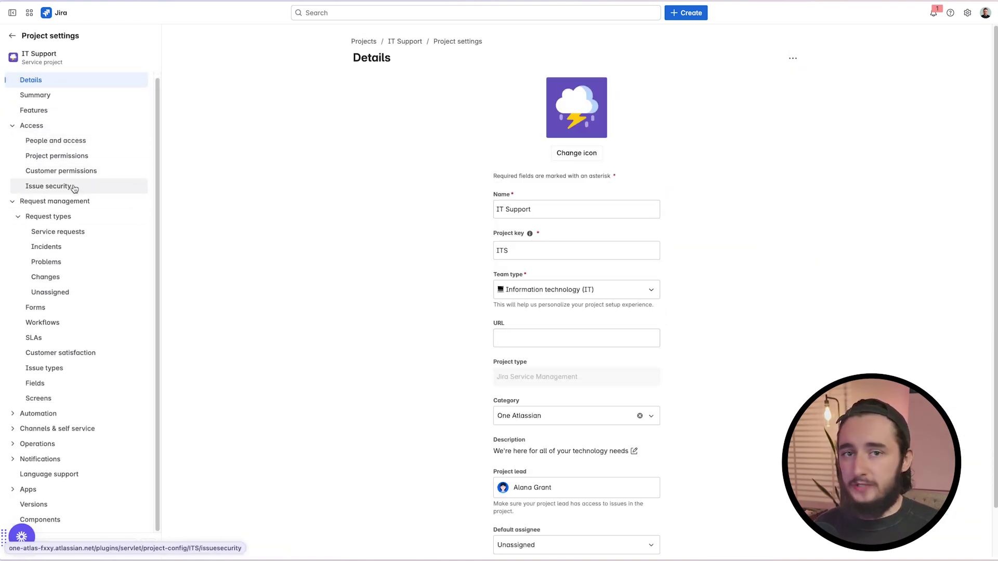
pyautogui.click(75, 188)
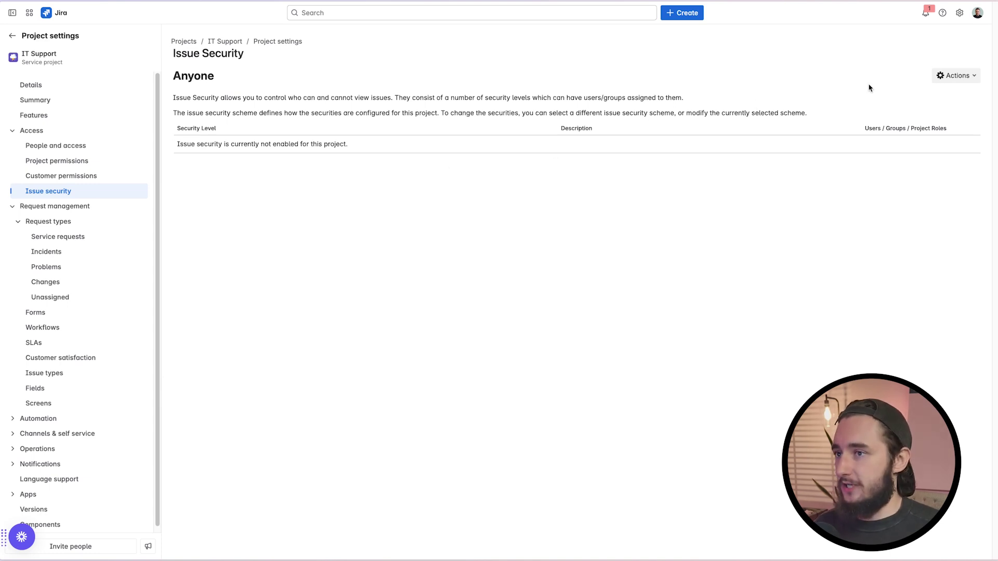
pyautogui.click(955, 78)
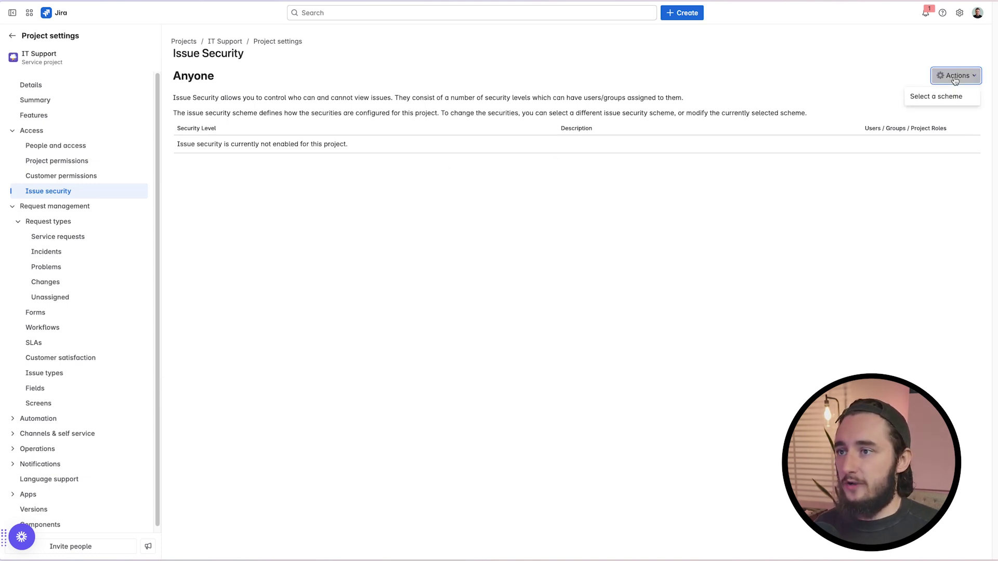
pyautogui.click(923, 98)
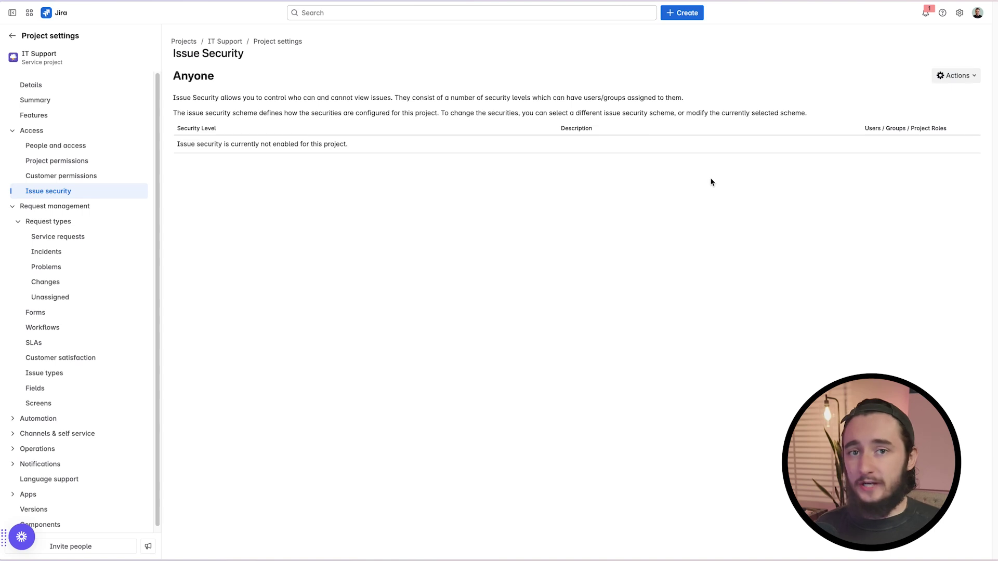
pyautogui.click(304, 179)
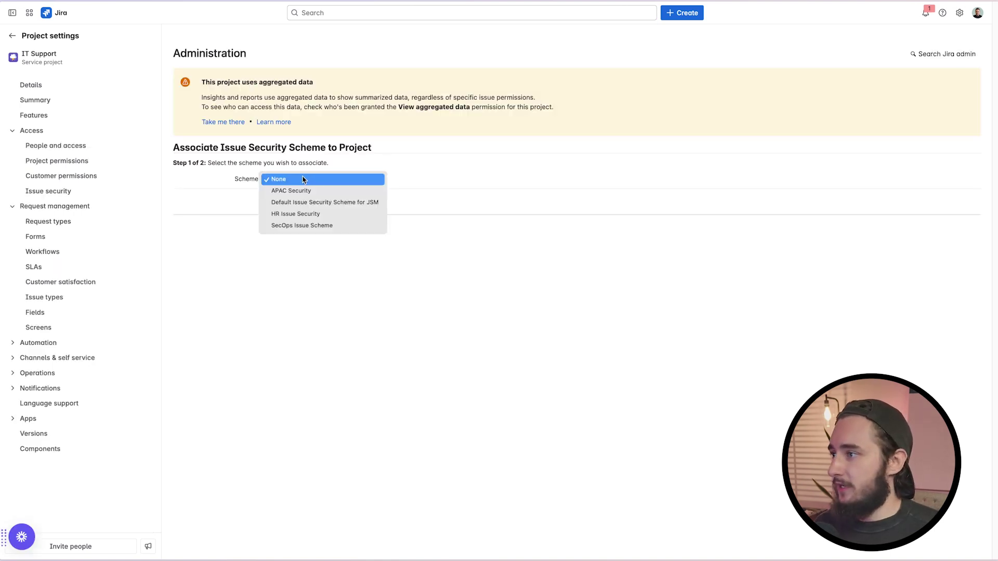
pyautogui.click(322, 190)
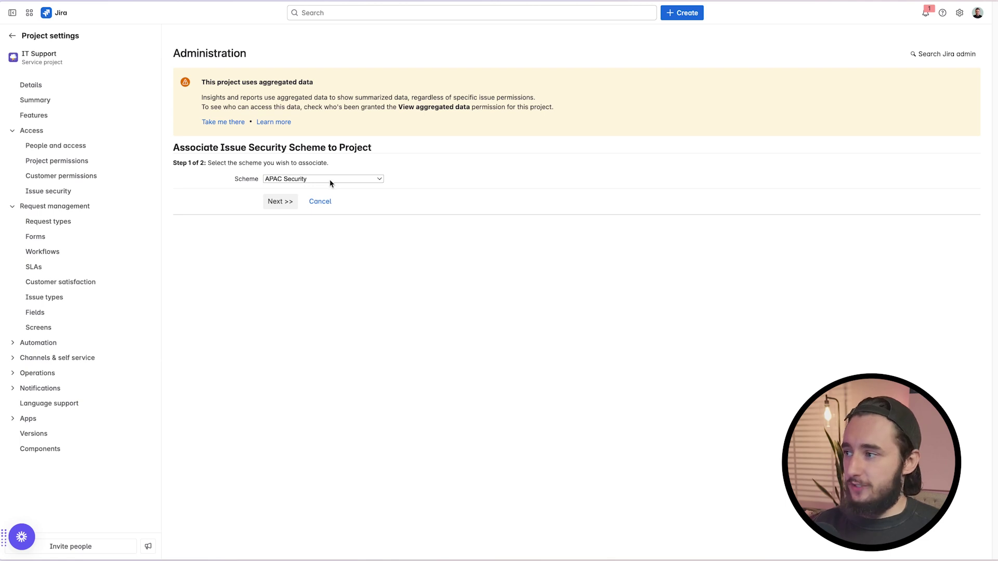
pyautogui.click(279, 206)
pyautogui.click(197, 147)
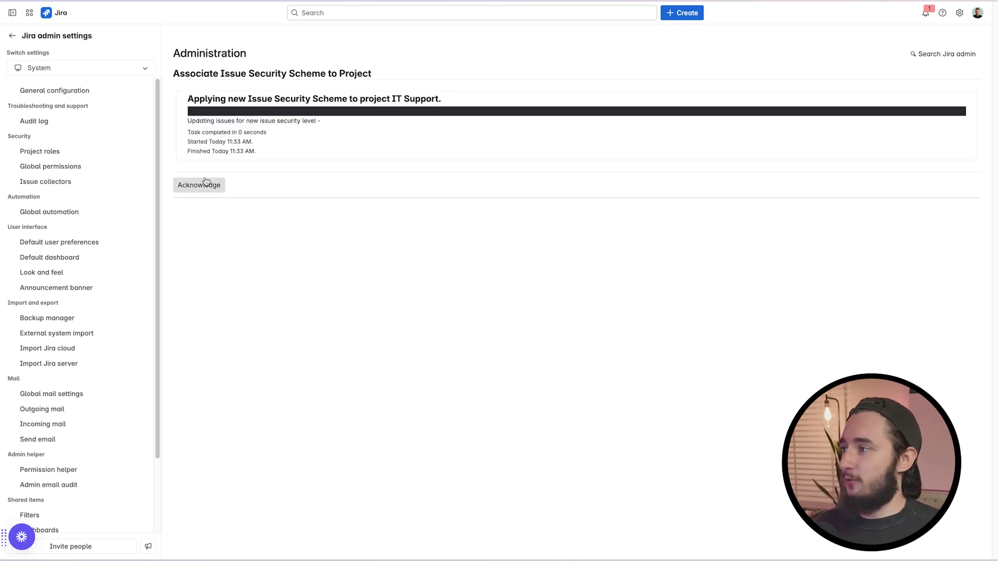
pyautogui.click(205, 184)
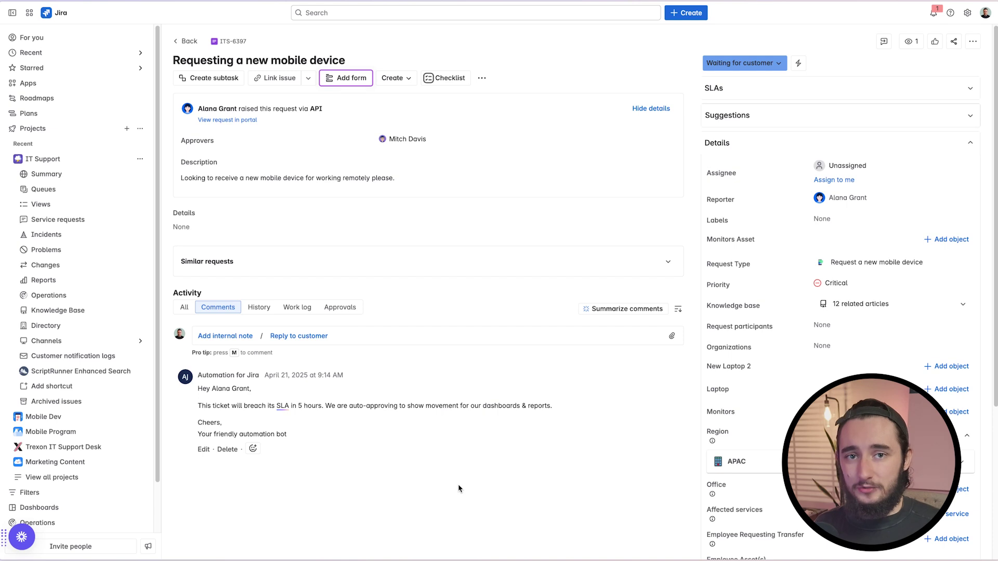
# - Add the Security Level field to IT Support's Request Fulfilment View/Edit Screen
pyautogui.click(140, 159)
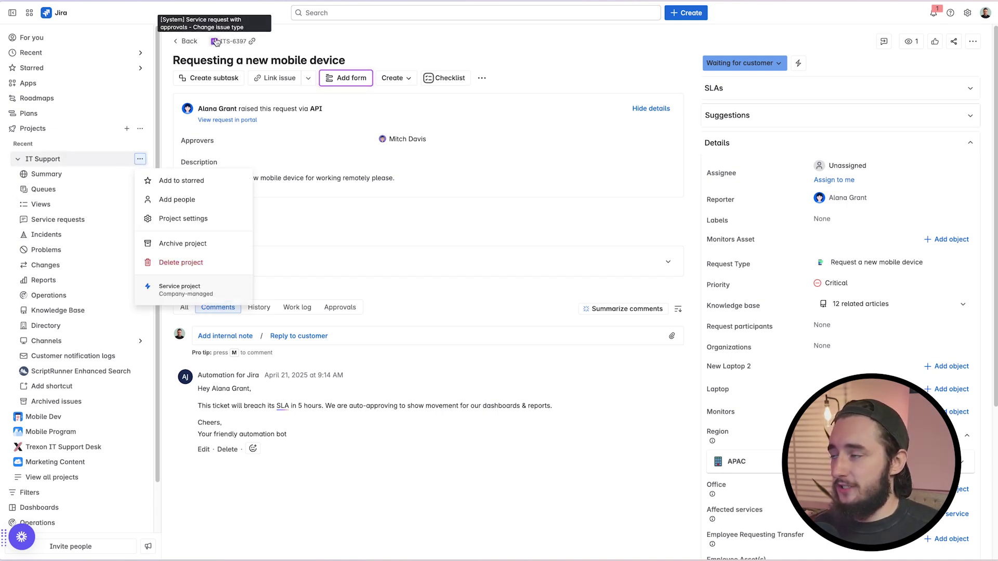
pyautogui.click(205, 217)
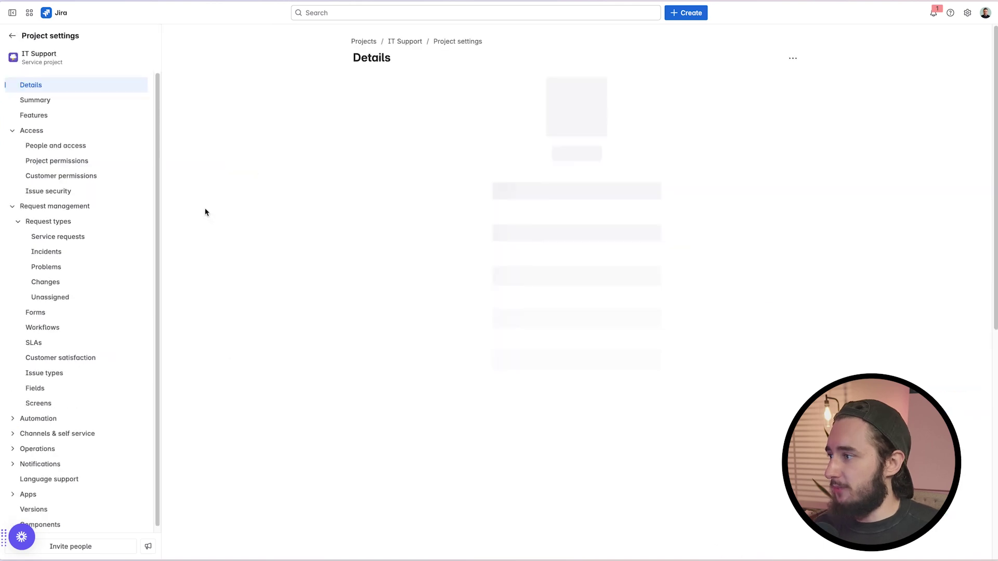
pyautogui.scroll(-1, 57, 348)
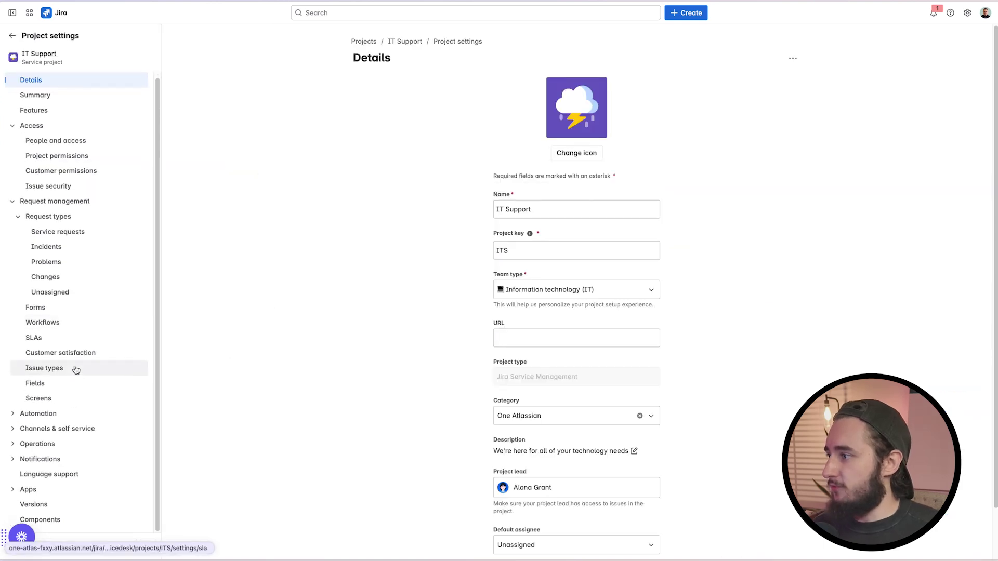
pyautogui.click(65, 400)
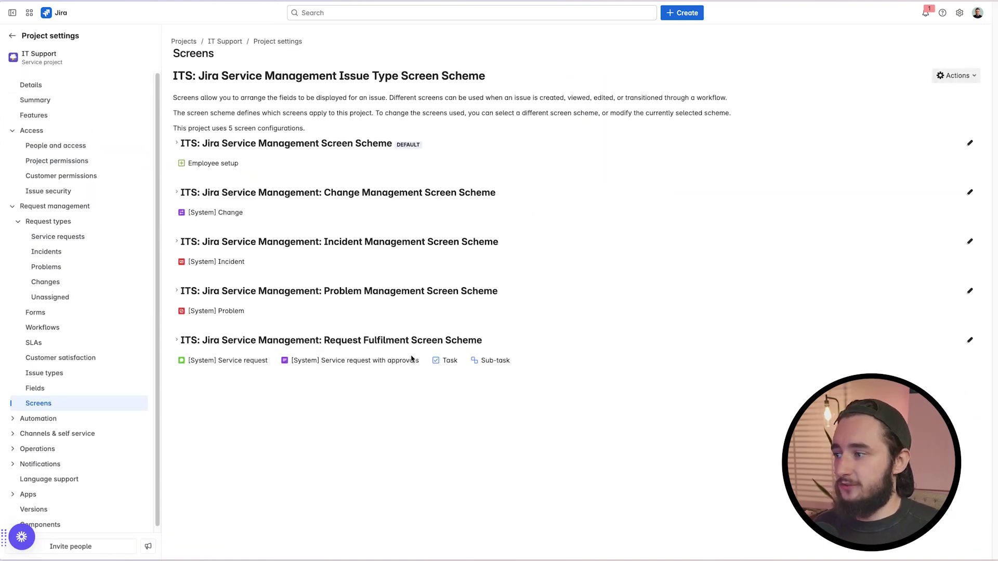
pyautogui.click(177, 340)
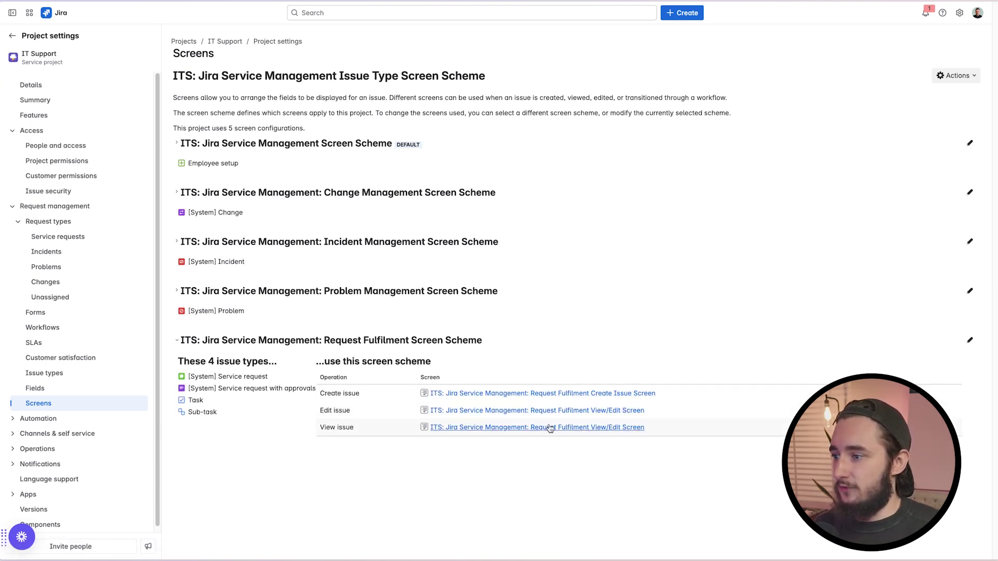
pyautogui.click(569, 414)
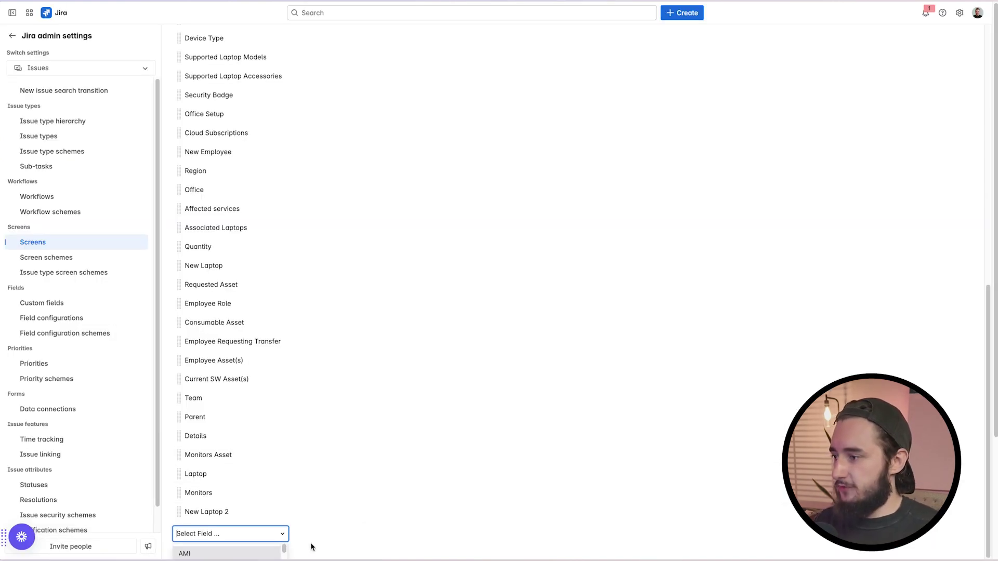
pyautogui.write('security le')
pyautogui.click(249, 554)
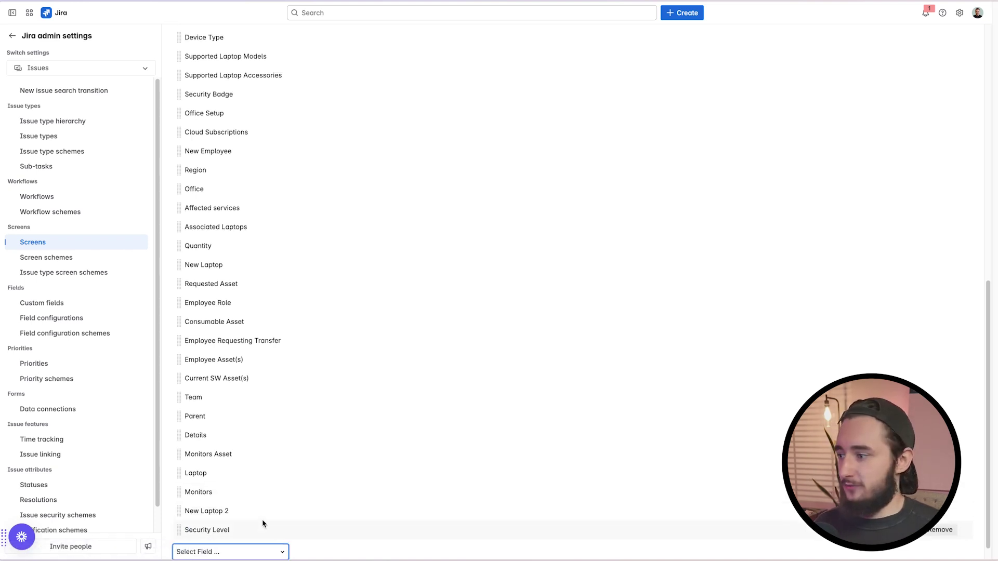
pyautogui.scroll(-15, 280, 211)
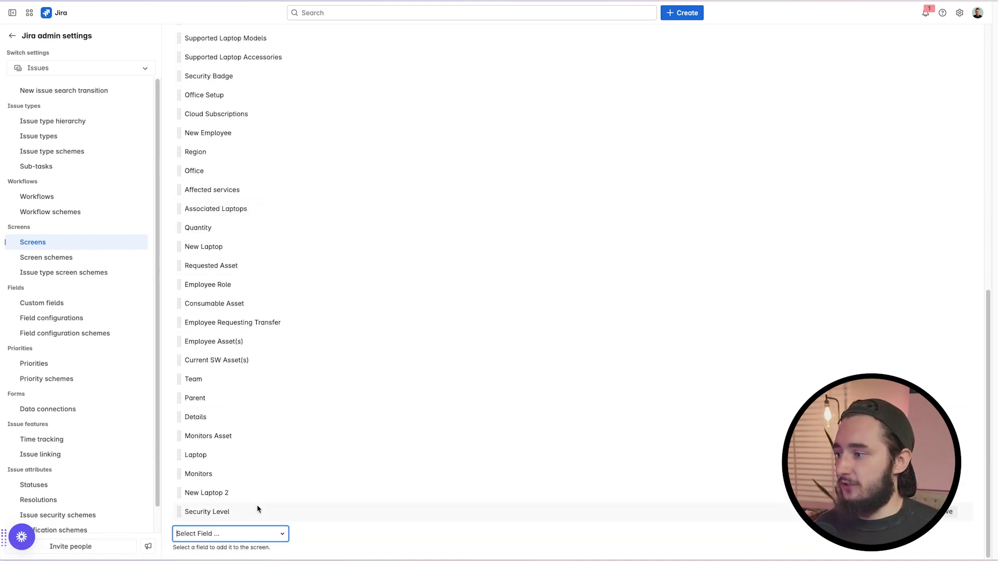
pyautogui.scroll(15, 252, 416)
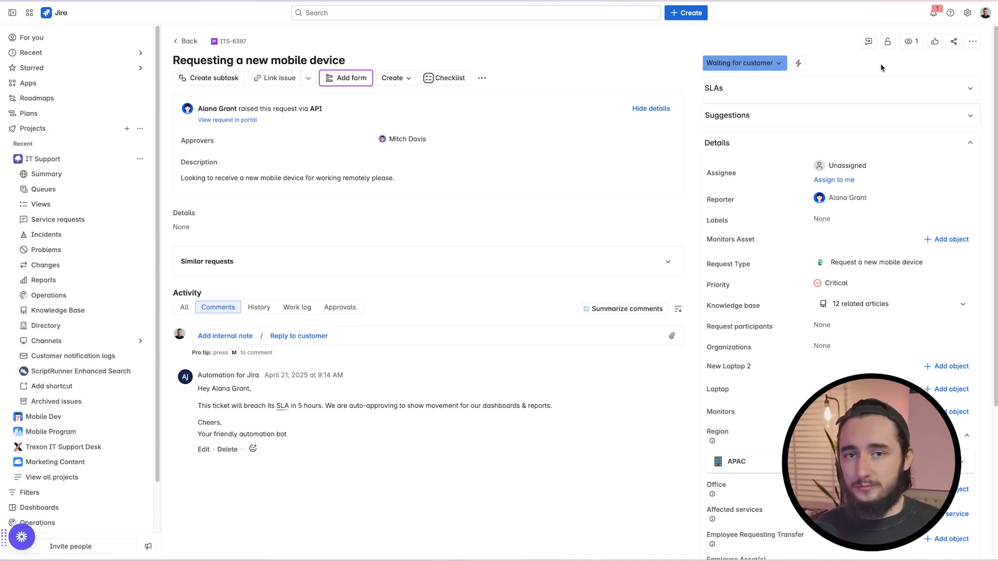
# - Set ITS-6397's security level to APAC Lock and verify it took effect
pyautogui.click(887, 46)
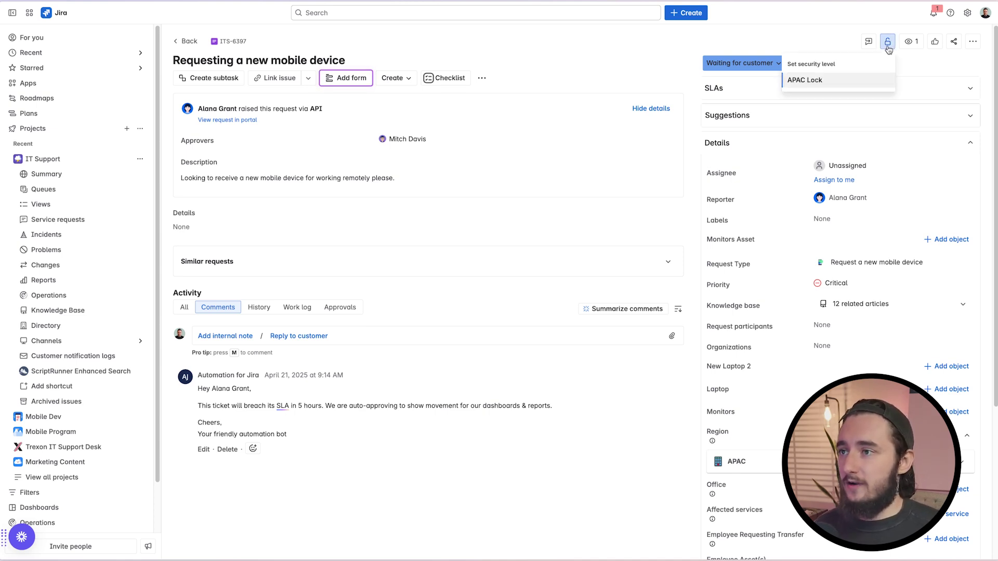
pyautogui.click(844, 88)
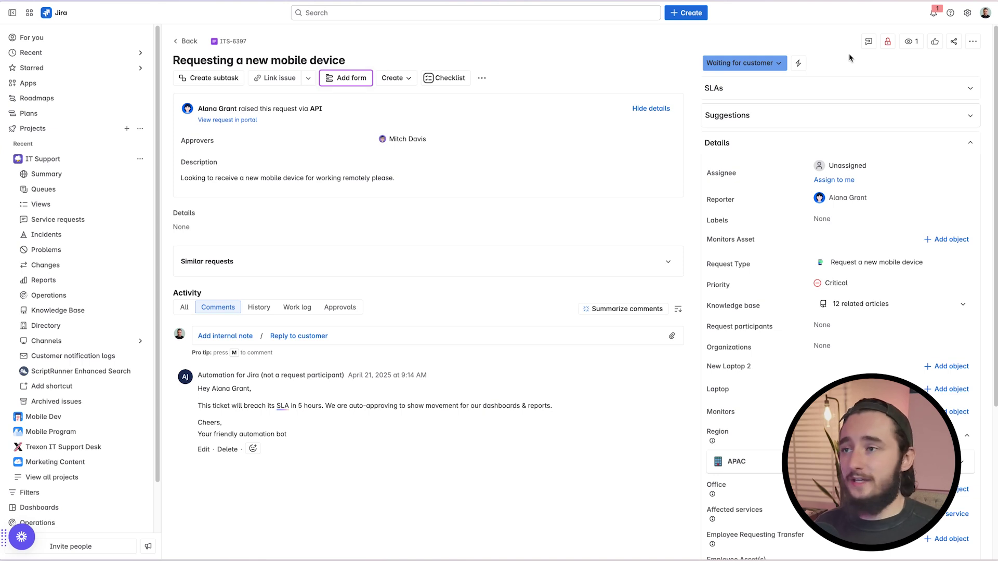
pyautogui.click(887, 45)
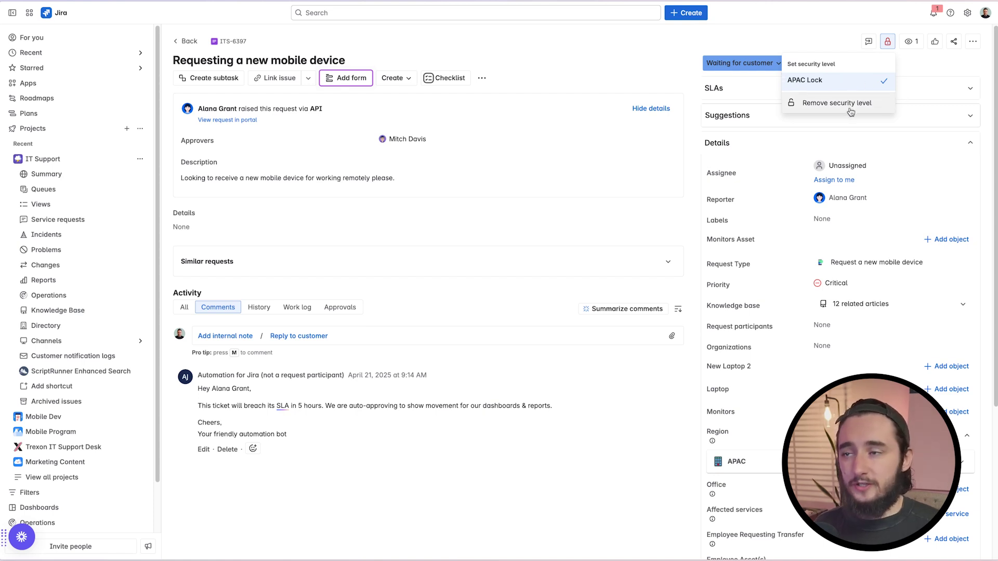
pyautogui.click(753, 36)
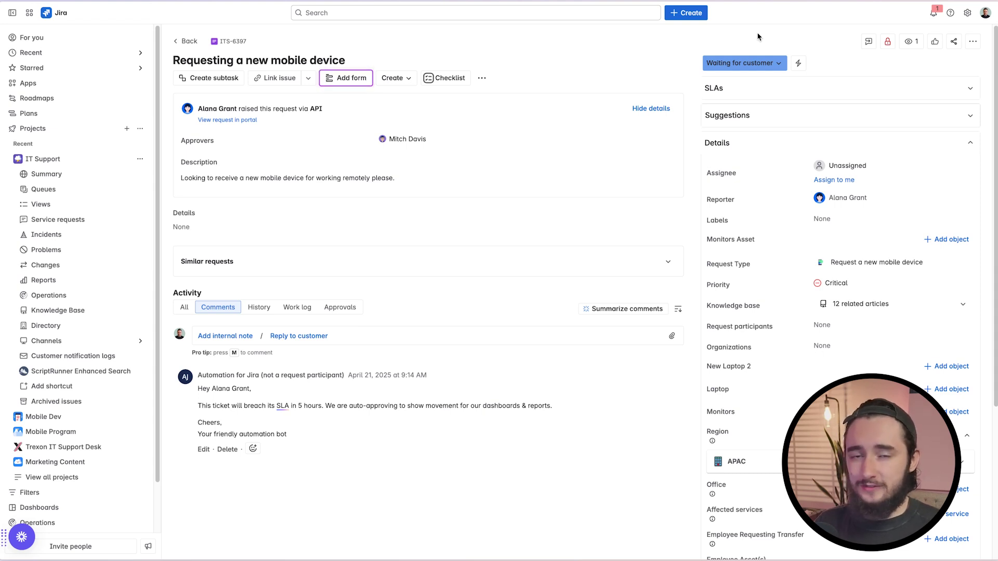
pyautogui.click(140, 158)
pyautogui.click(179, 216)
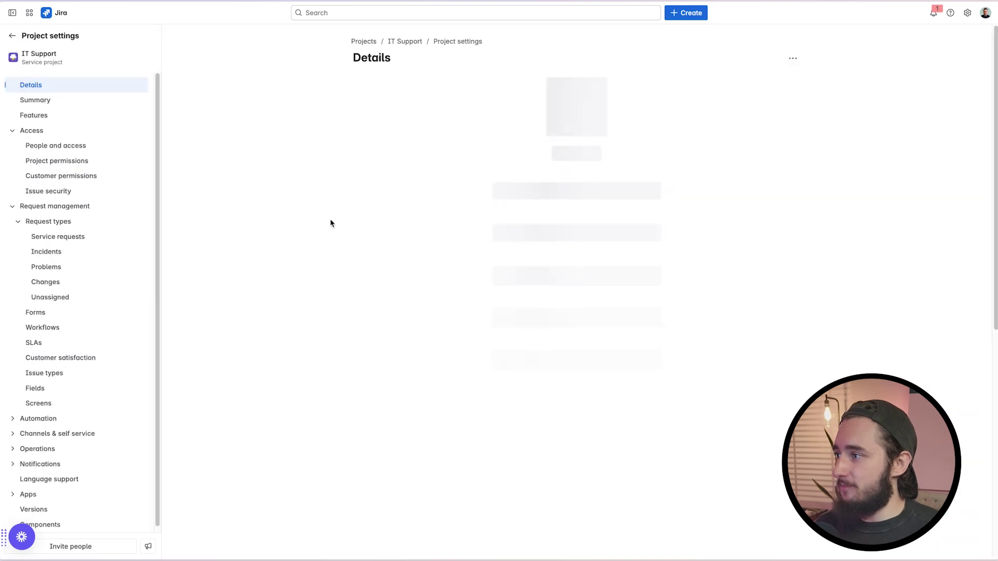
pyautogui.click(110, 168)
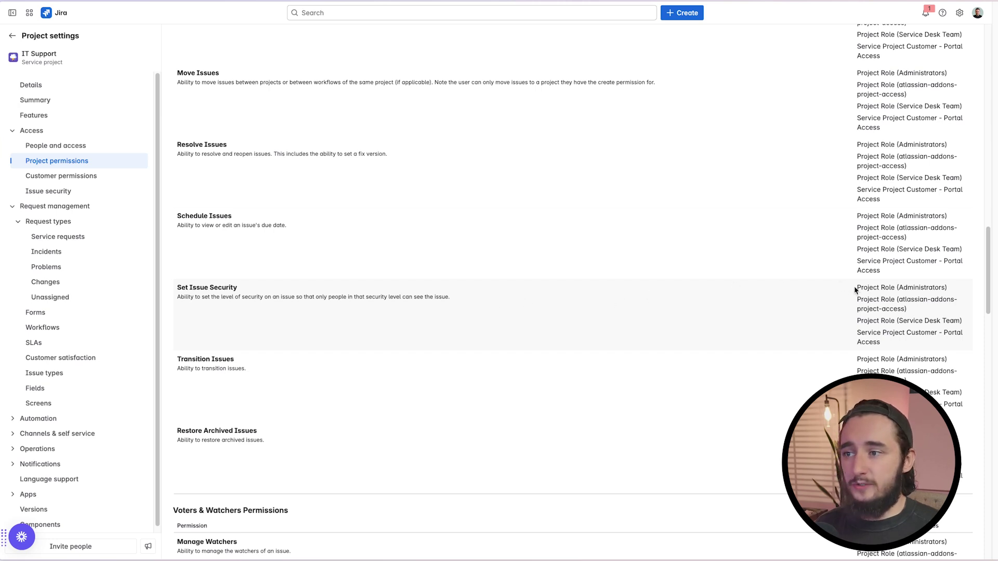
pyautogui.moveTo(856, 288); pyautogui.dragTo(888, 342)
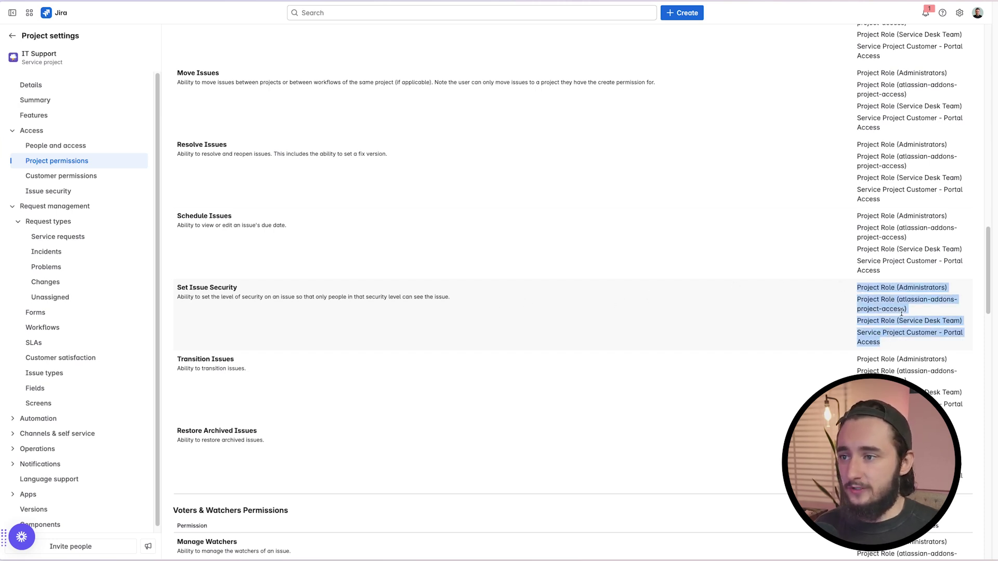
pyautogui.click(867, 298)
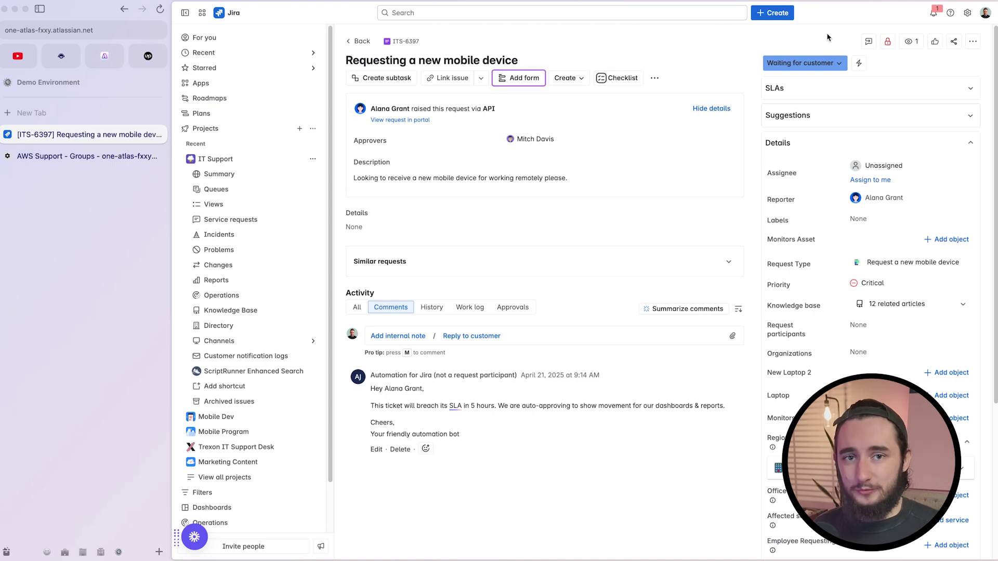
# - Remove one member from the AWS Support group, then return to ticket ITS-6397
pyautogui.click(97, 156)
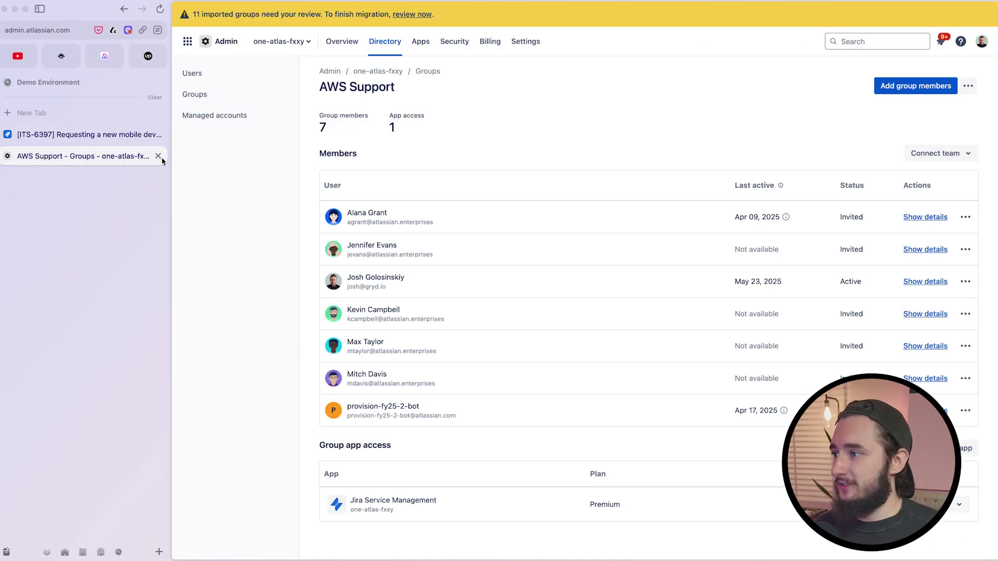
pyautogui.click(965, 282)
pyautogui.click(968, 303)
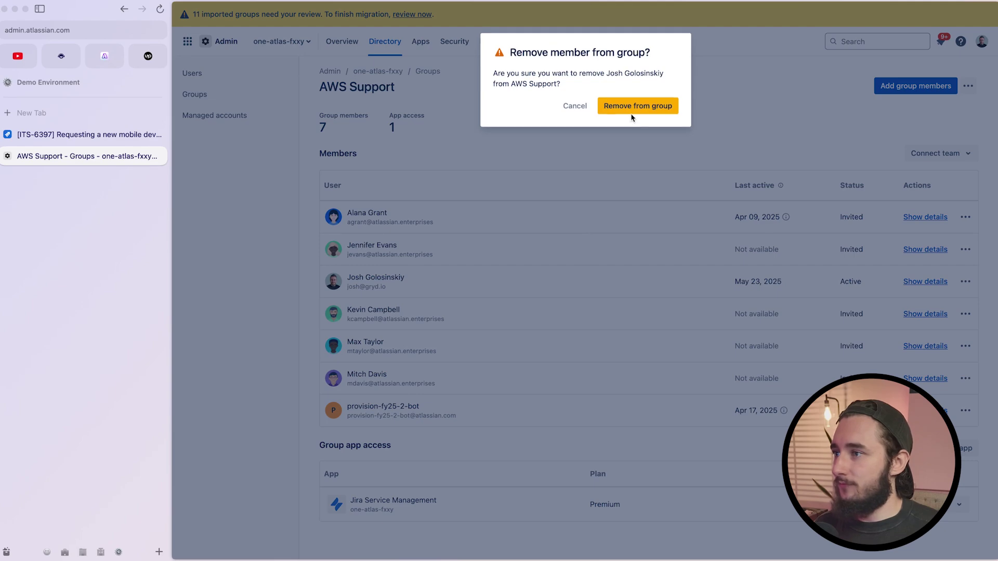
pyautogui.click(632, 113)
pyautogui.click(68, 135)
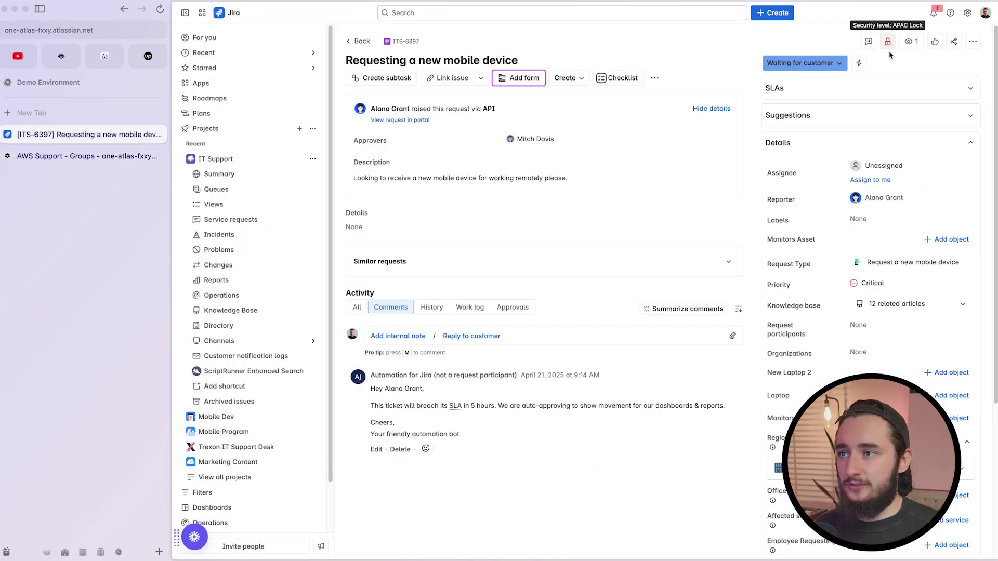
# - Reload ITS-6397 to confirm access is denied, then add the removed user back to AWS Support
pyautogui.press('super+r')
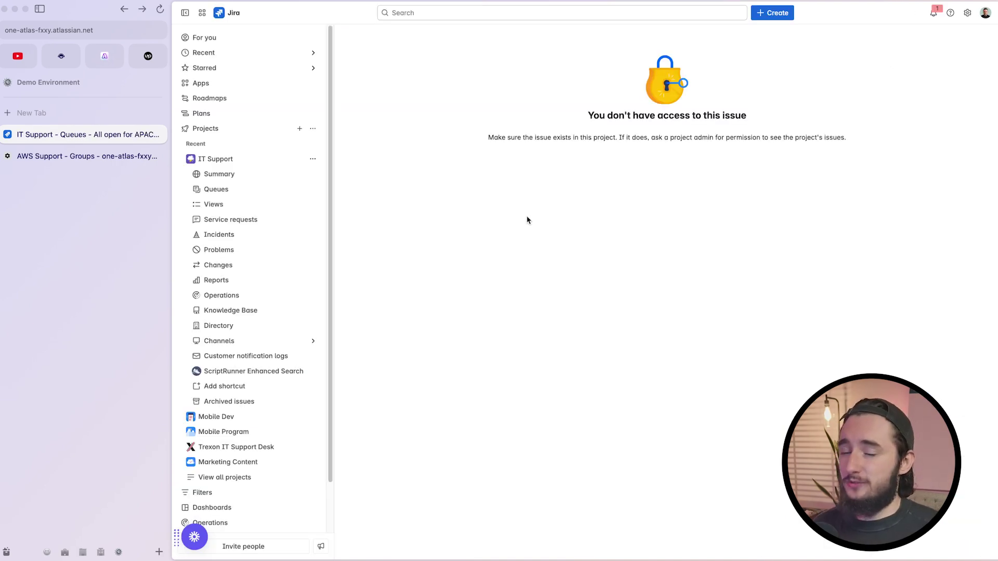
pyautogui.click(117, 161)
pyautogui.click(930, 86)
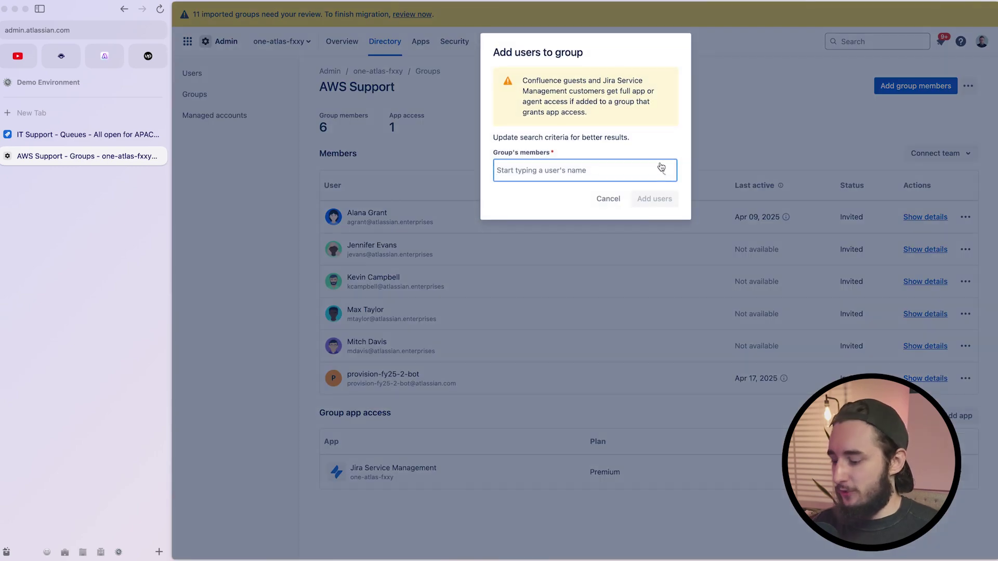
pyautogui.write('jkosh')
pyautogui.press('BackSpace')
pyautogui.press('BackSpace')
pyautogui.press('BackSpace')
pyautogui.press('BackSpace')
pyautogui.press('BackSpace')
pyautogui.write('josh')
pyautogui.click(566, 204)
pyautogui.click(652, 198)
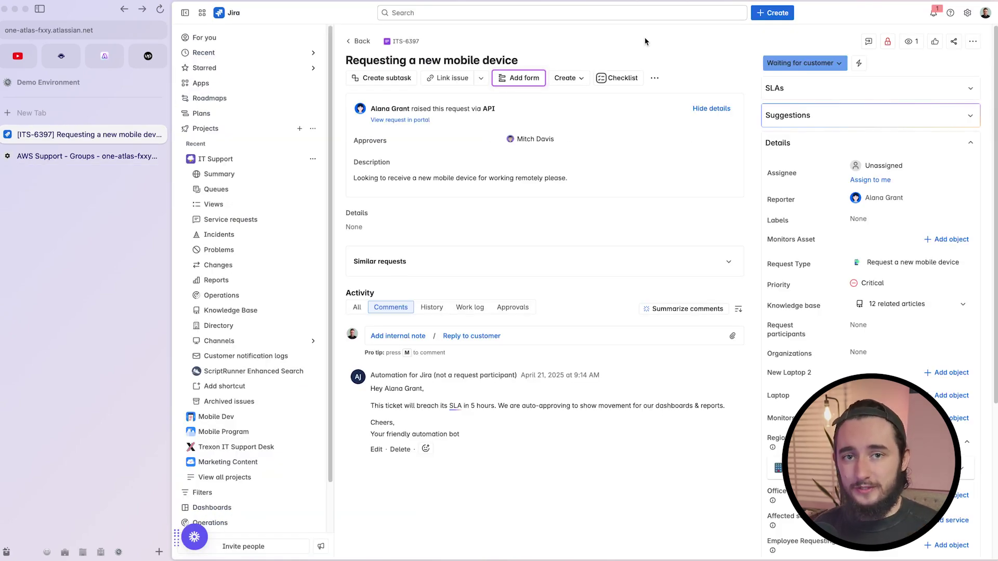
# - Open the All open for APAC Region queue, check AWS Support members, and hide the browser sidebar
pyautogui.click(221, 189)
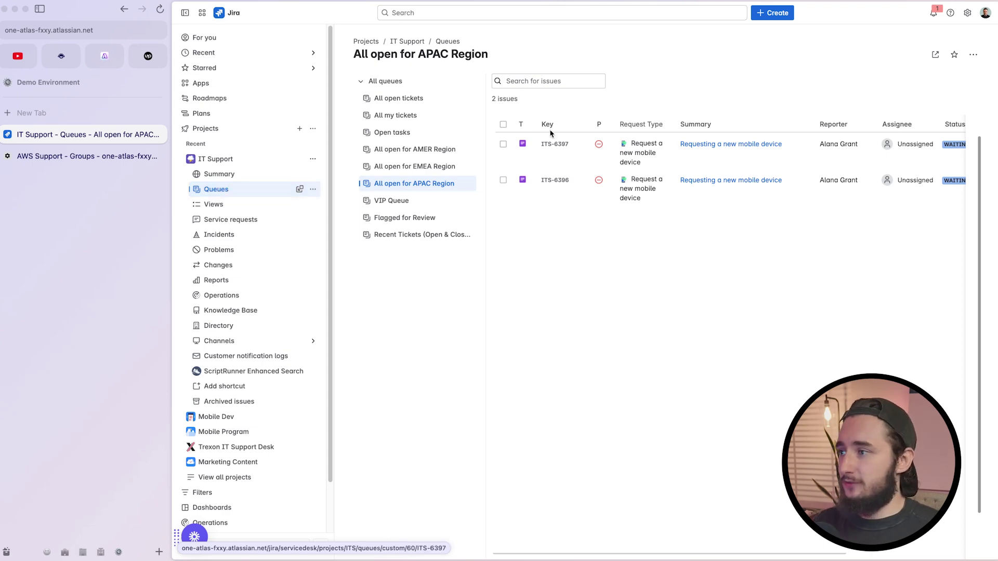
pyautogui.click(85, 158)
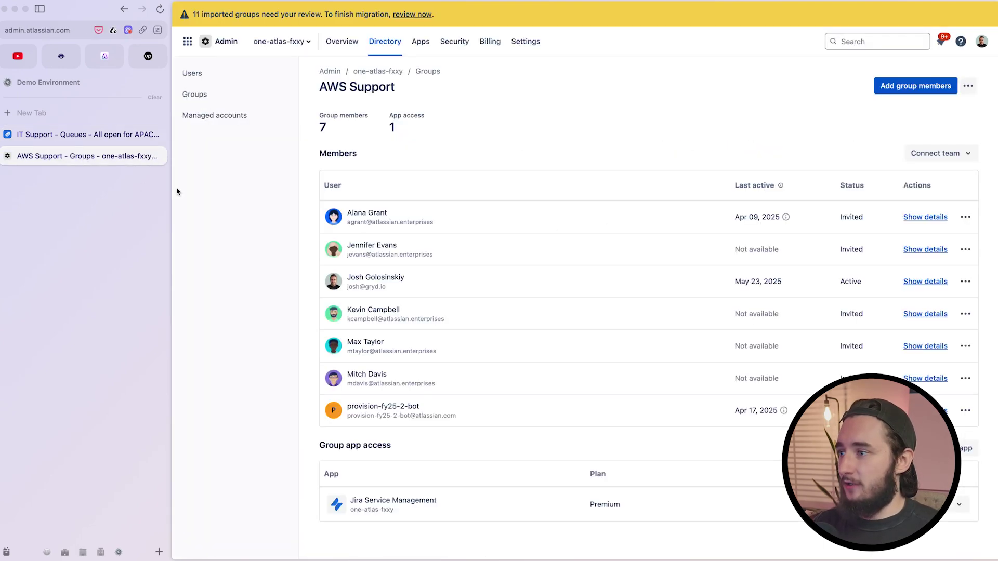
pyautogui.hotkey('ctrl', 'Tab')
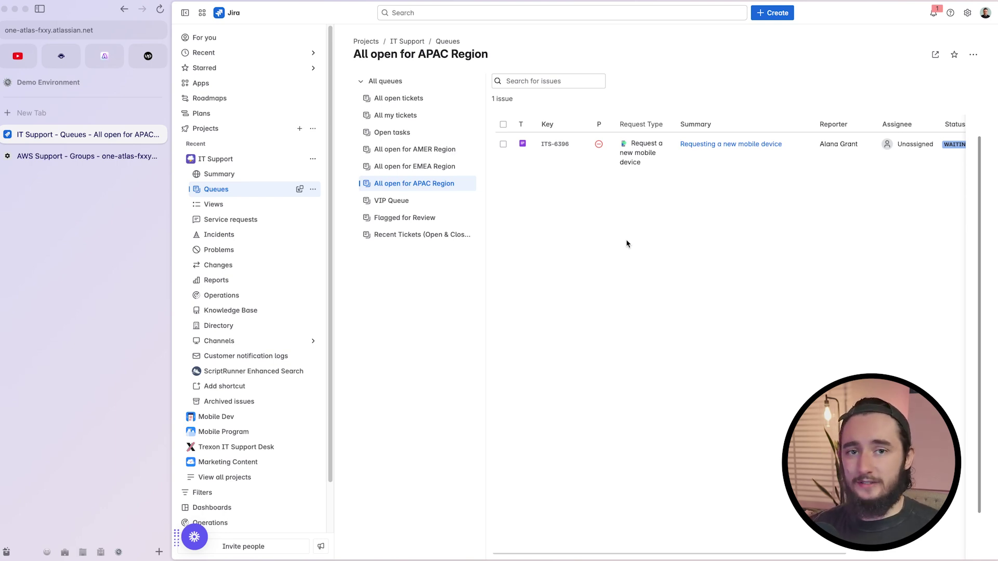
pyautogui.press('super+s')
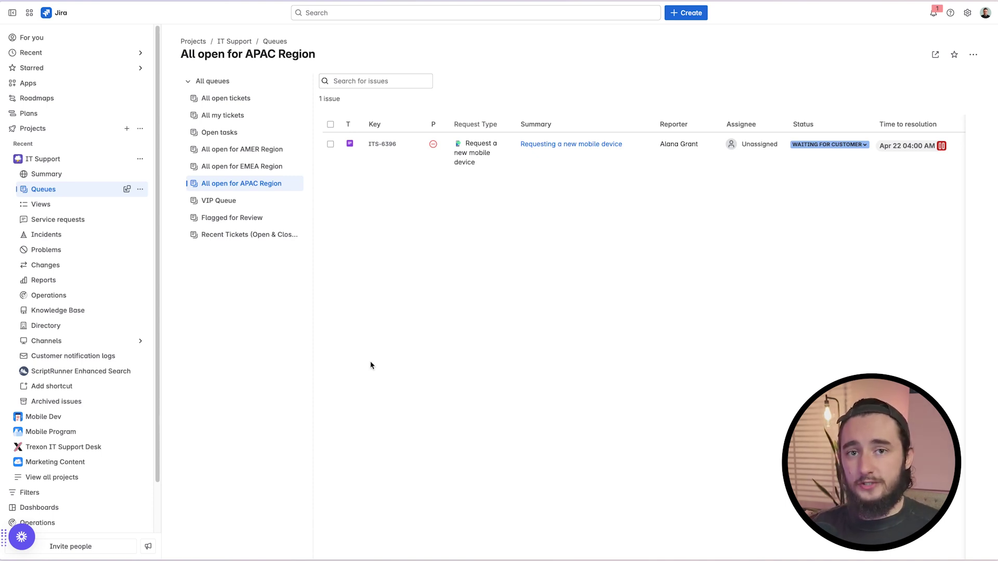
# - Edit the Service Request with Approvals workflow in IT Support settings and select the Create issue transition in diagram view
pyautogui.click(140, 159)
pyautogui.click(186, 216)
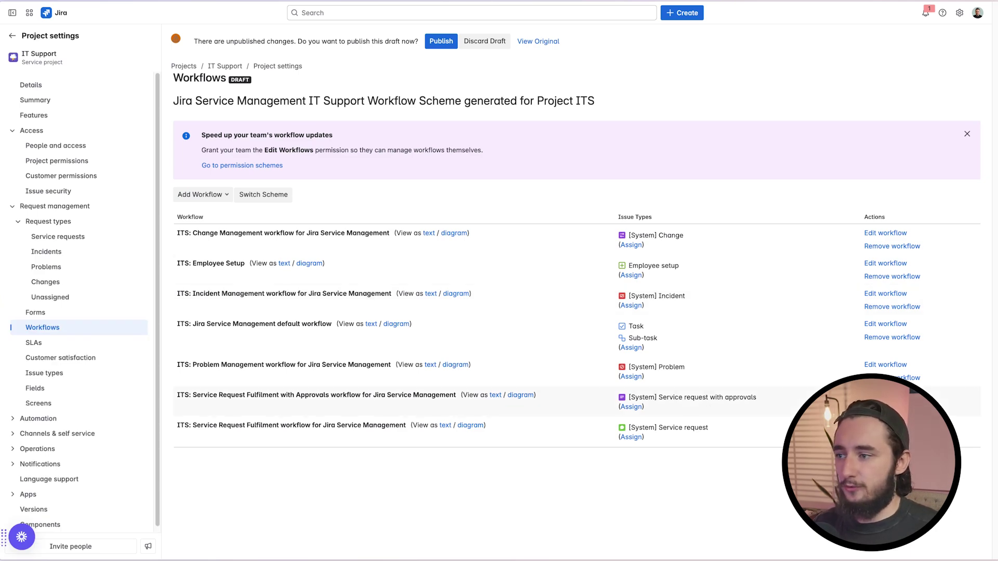
pyautogui.click(885, 395)
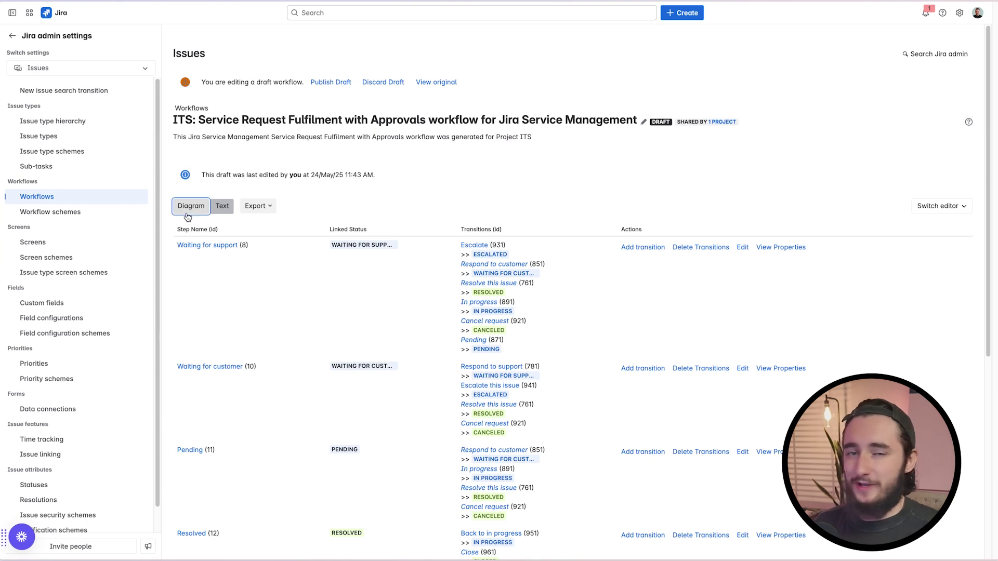
pyautogui.click(187, 210)
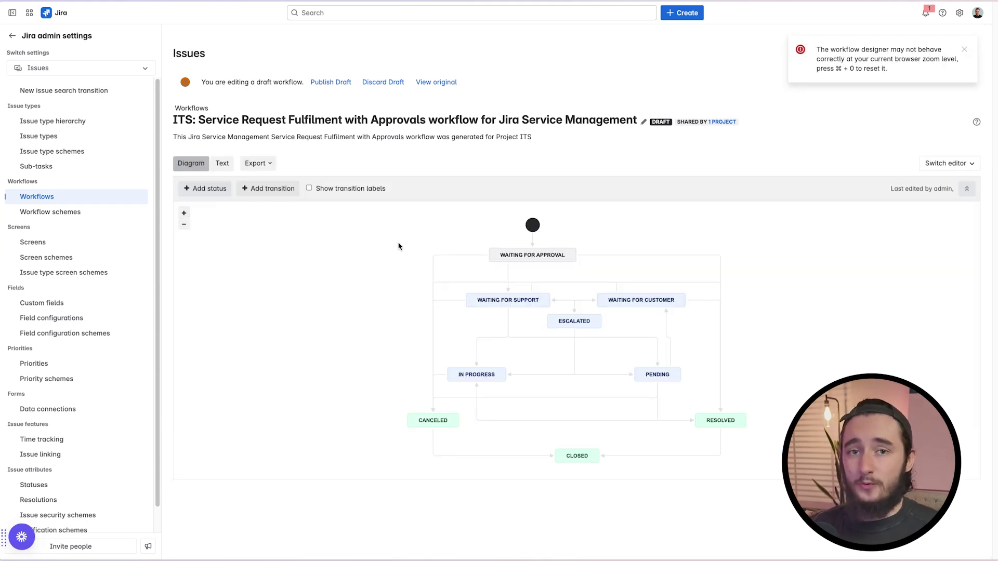
pyautogui.click(534, 242)
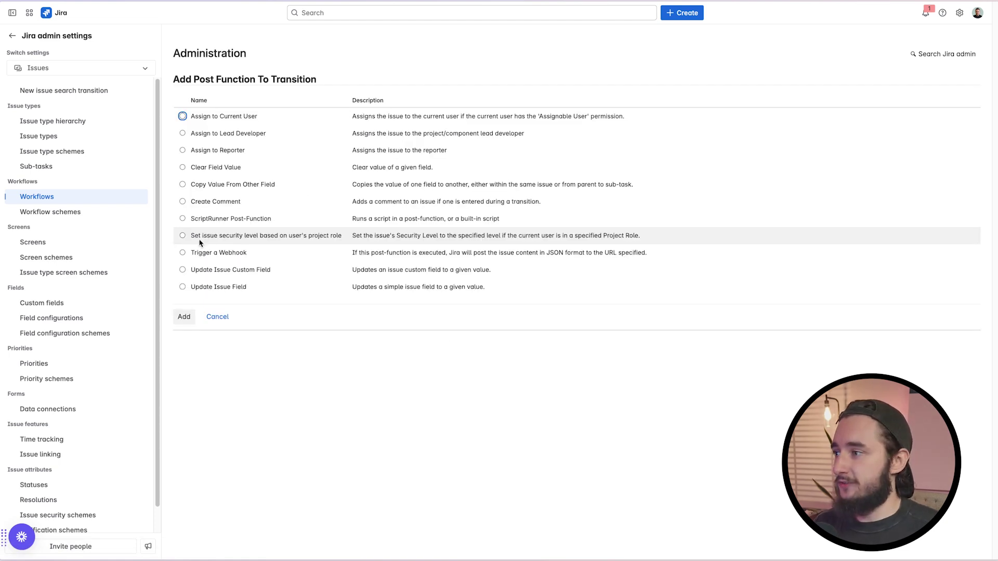
# - Add a project-role security post function: Service Desk Customers get APAC Lock (APAC Security)
pyautogui.click(265, 239)
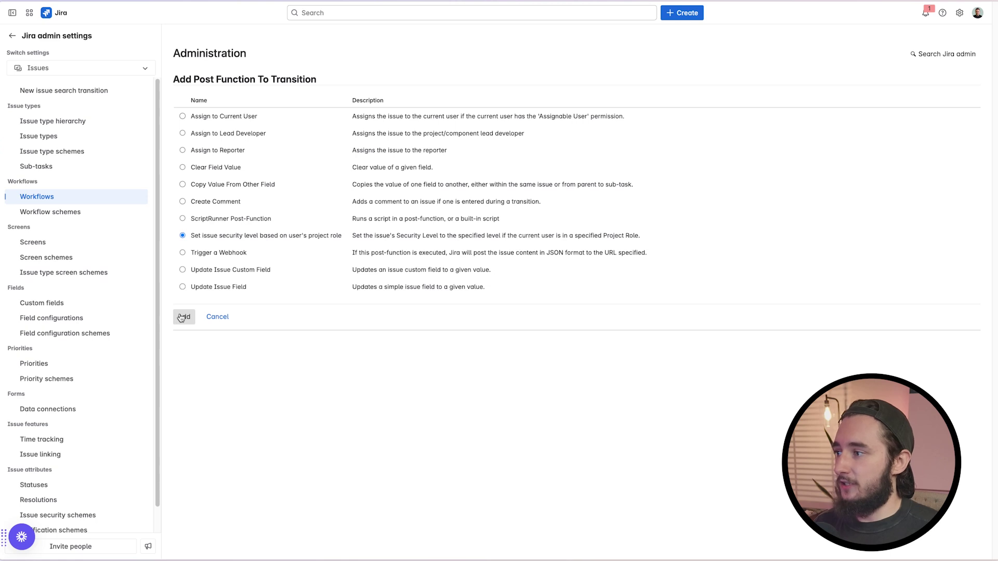
pyautogui.press('Return')
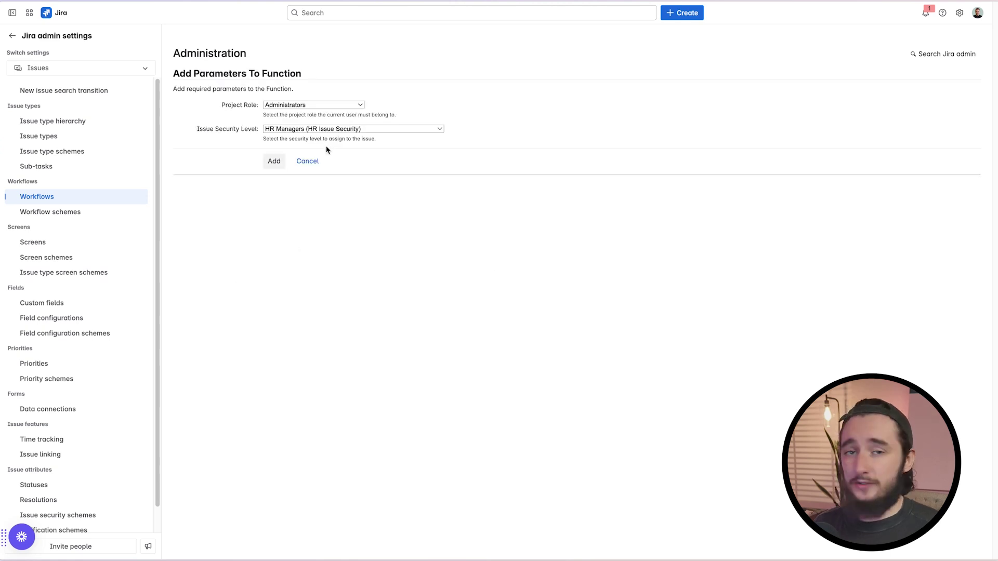
pyautogui.click(339, 106)
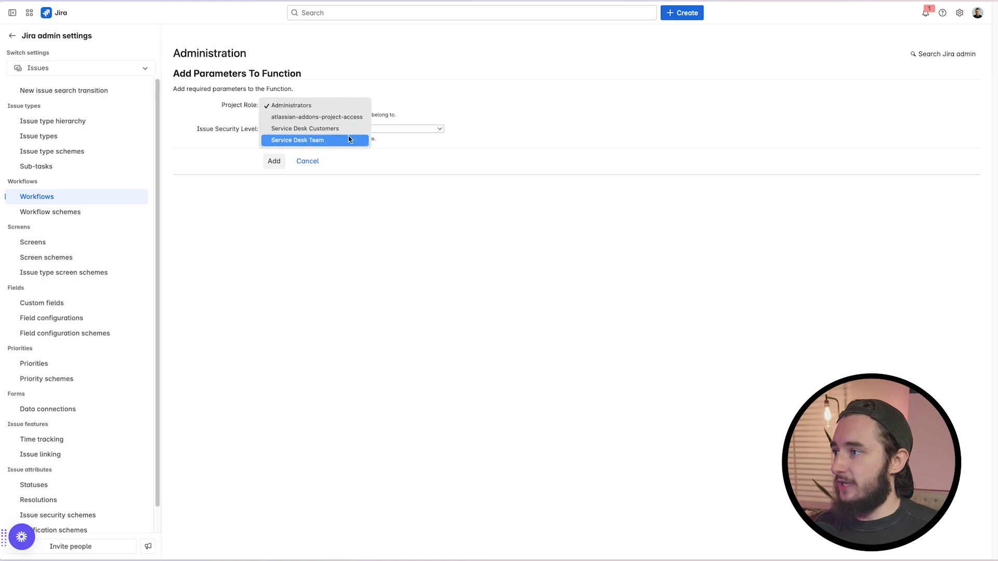
pyautogui.click(358, 157)
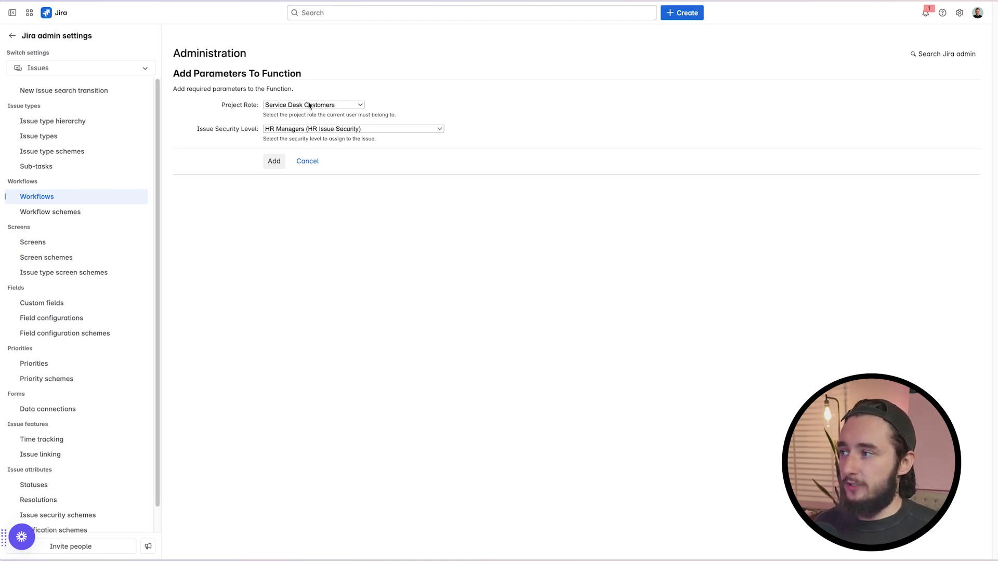
pyautogui.click(438, 129)
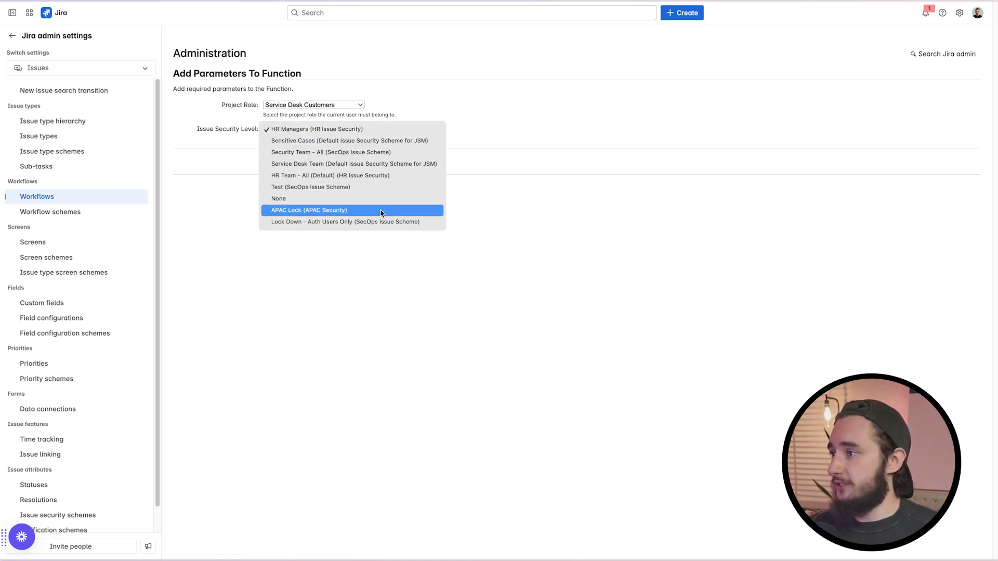
pyautogui.click(291, 211)
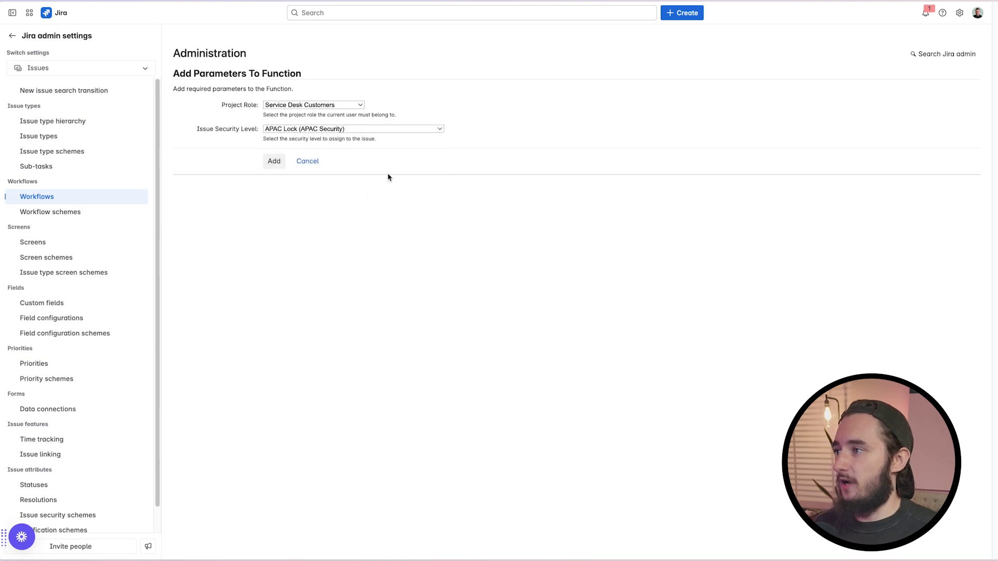
pyautogui.click(271, 164)
pyautogui.moveTo(195, 290); pyautogui.dragTo(555, 293)
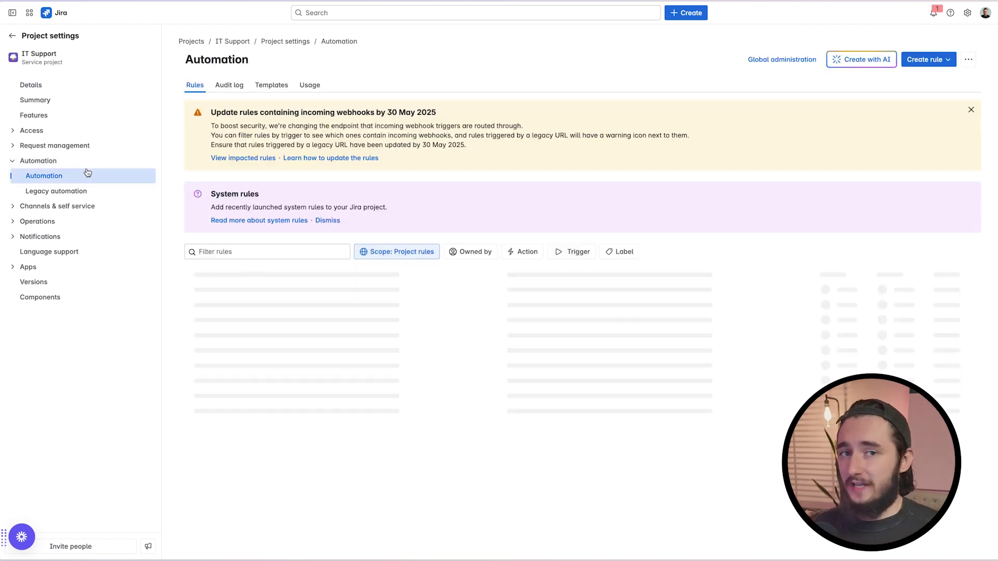
# - Start a scratch rule triggered by Issue created, with the condition Issue Type equals Service request with approvals
pyautogui.click(924, 60)
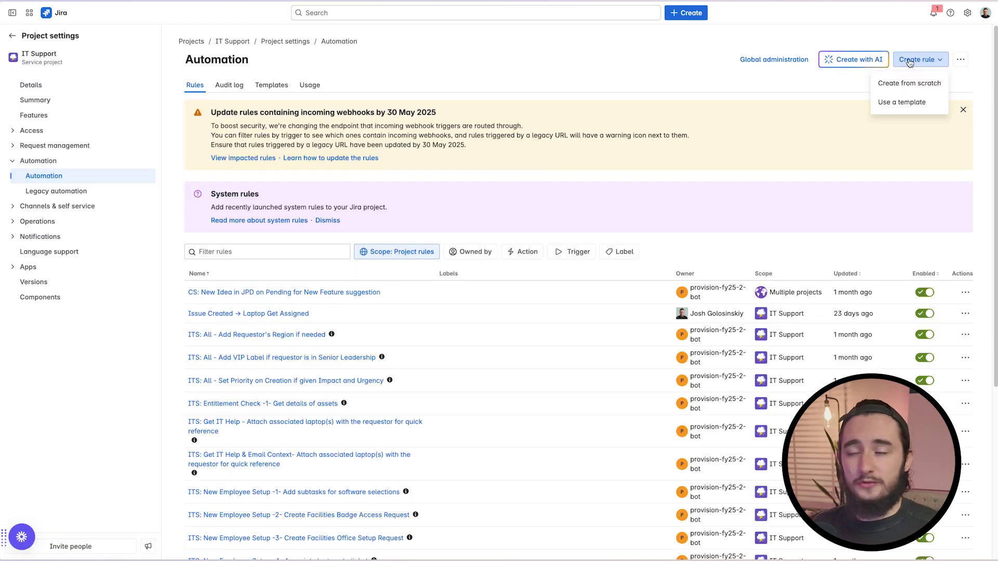
pyautogui.click(926, 82)
pyautogui.write('crea')
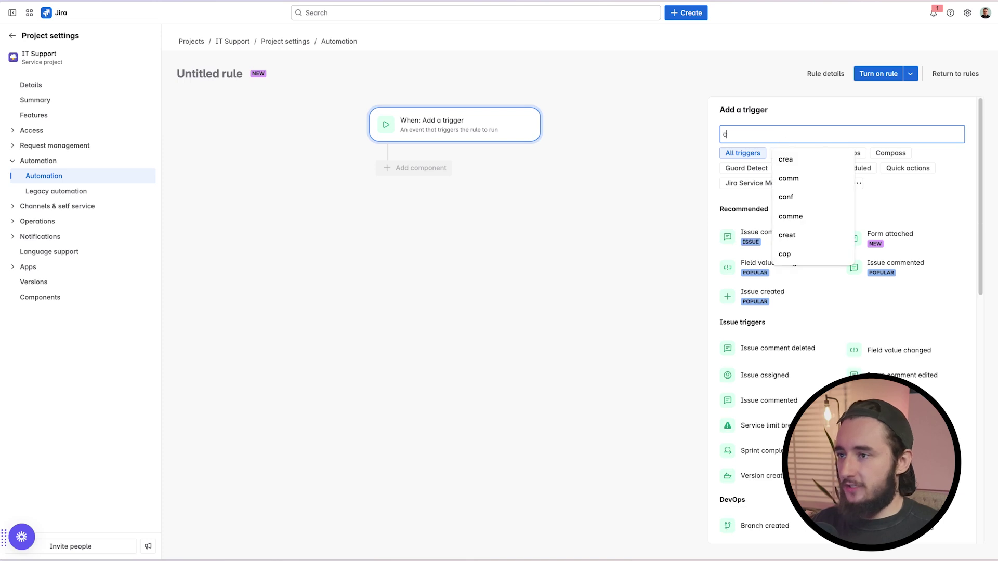
pyautogui.click(774, 236)
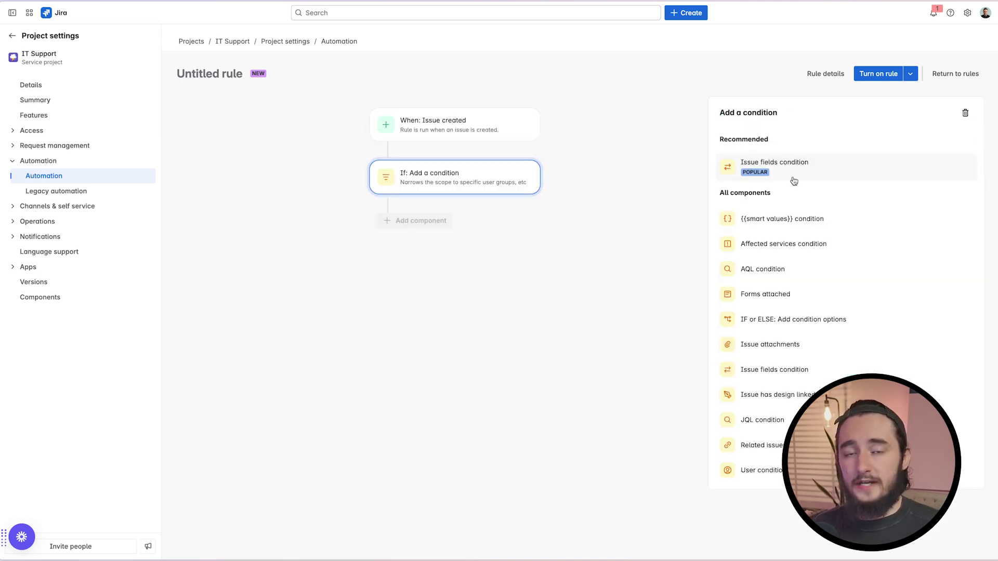
pyautogui.click(793, 177)
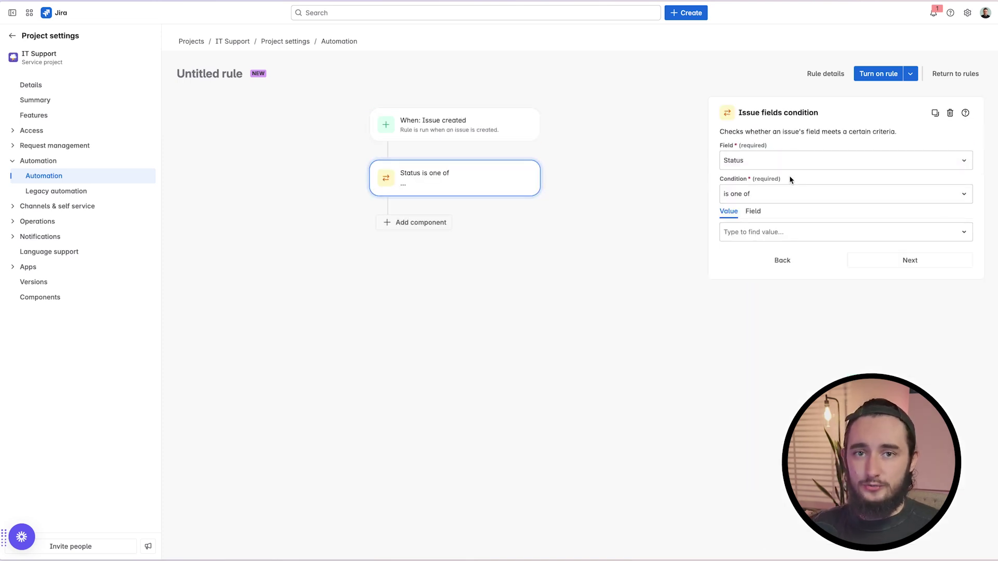
pyautogui.click(778, 237)
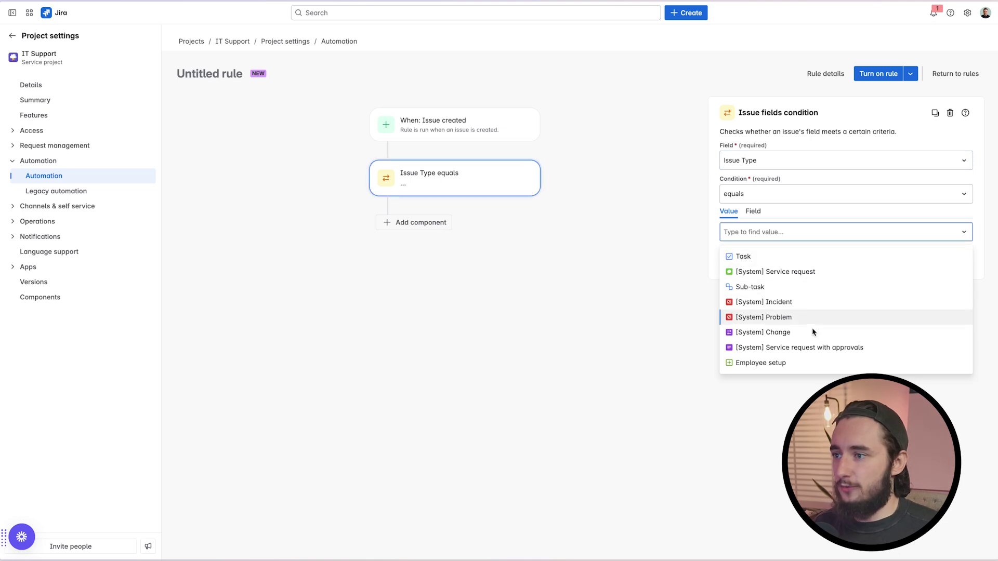
pyautogui.click(792, 353)
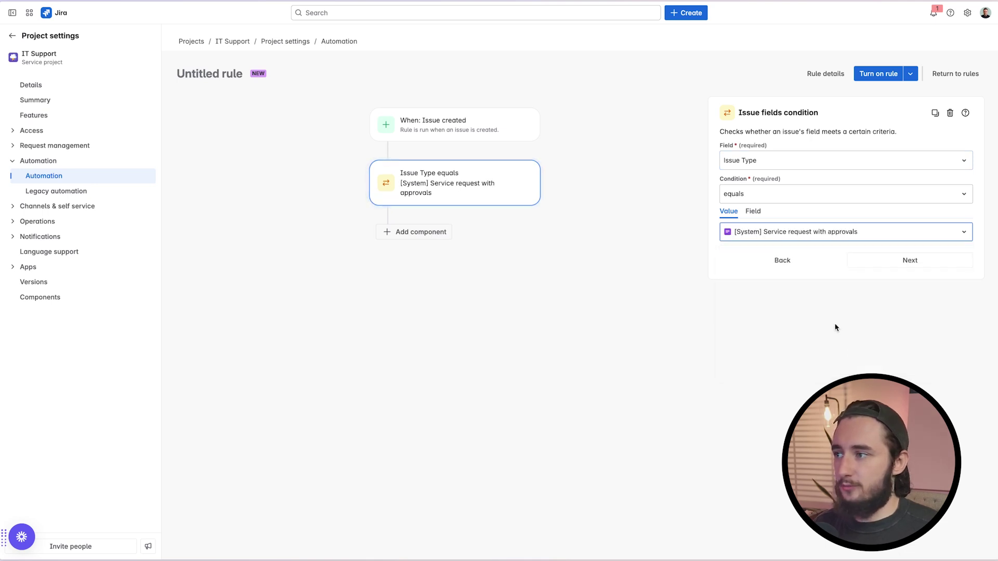
# - Add an Edit issue action setting Security Level to APAC Lock, then continue to rule details
pyautogui.click(432, 238)
pyautogui.write('ed')
pyautogui.click(739, 260)
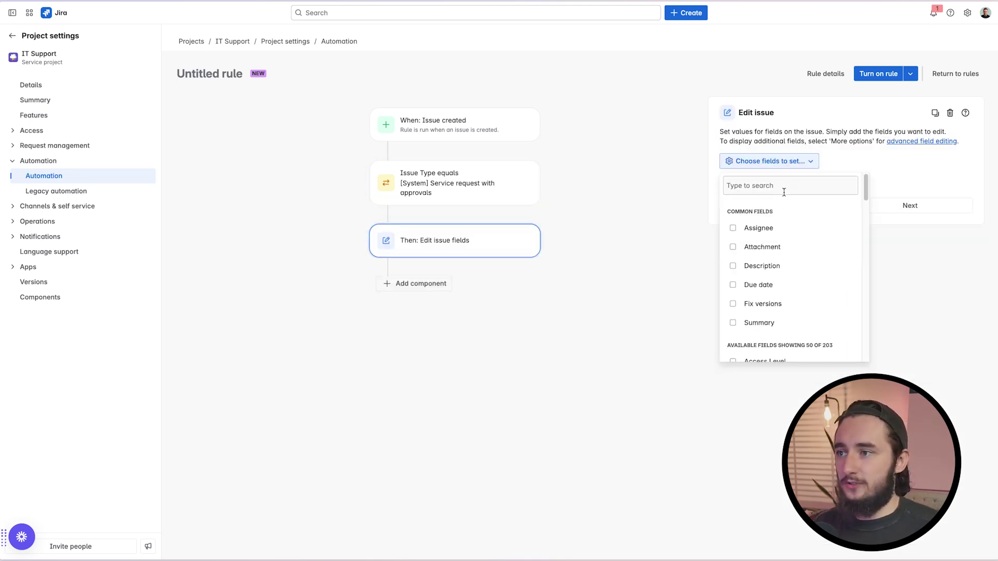
pyautogui.write('secu')
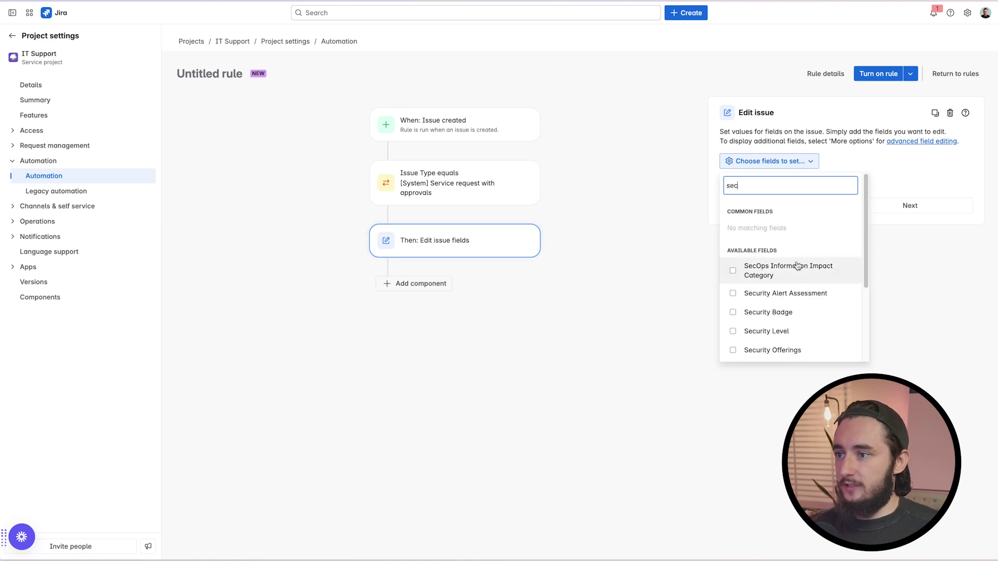
pyautogui.click(779, 332)
pyautogui.click(775, 222)
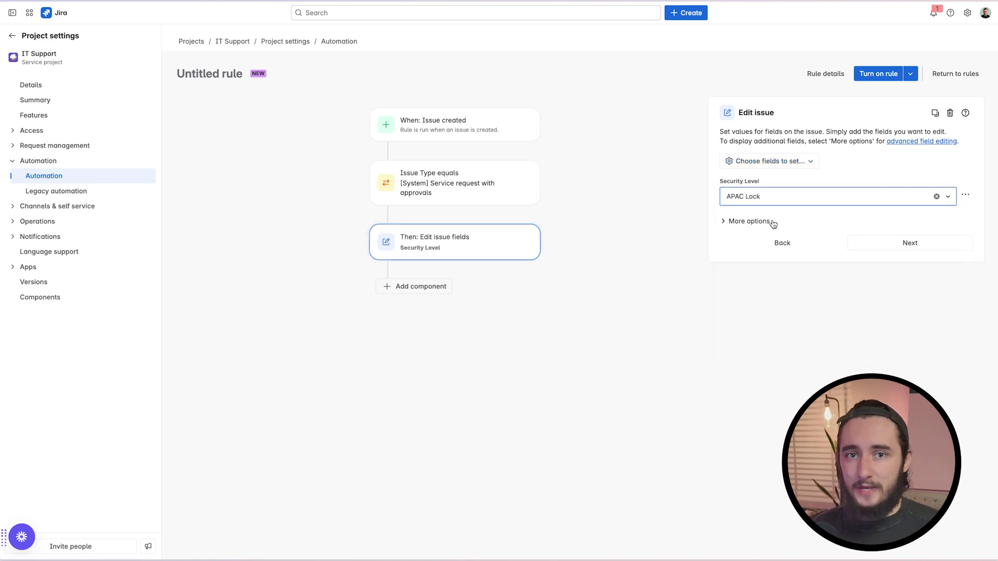
pyautogui.click(878, 73)
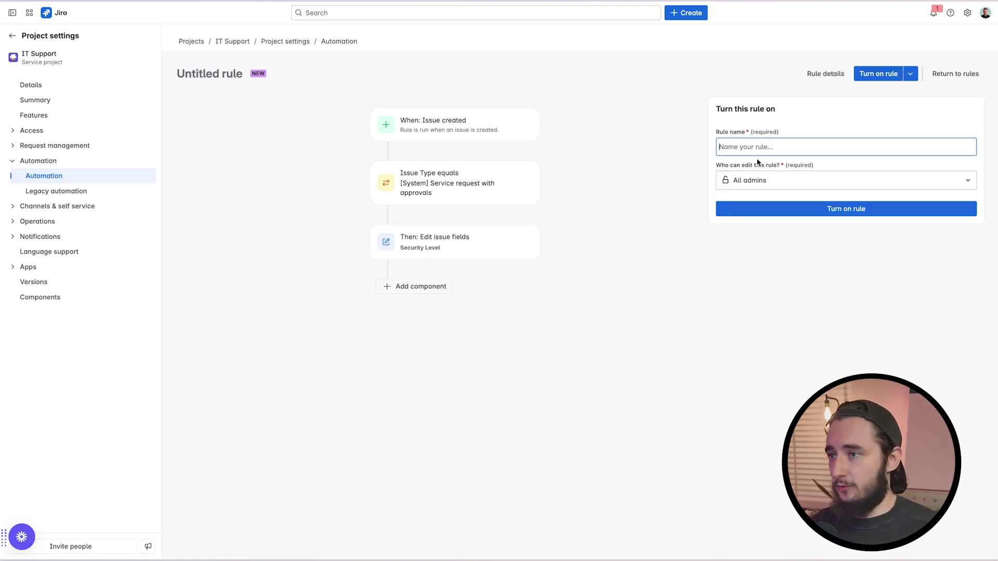